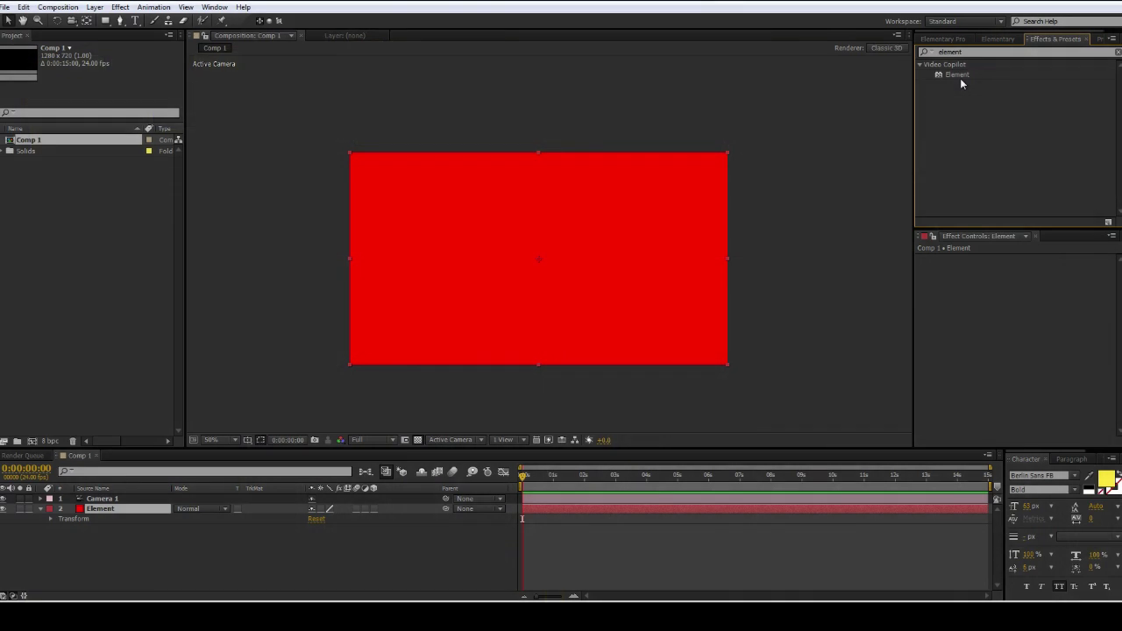
Apply the Element effect to the Element layer and add the sphere_low and sphere_HD primitives in its scene setup
drag(959, 78, 659, 253)
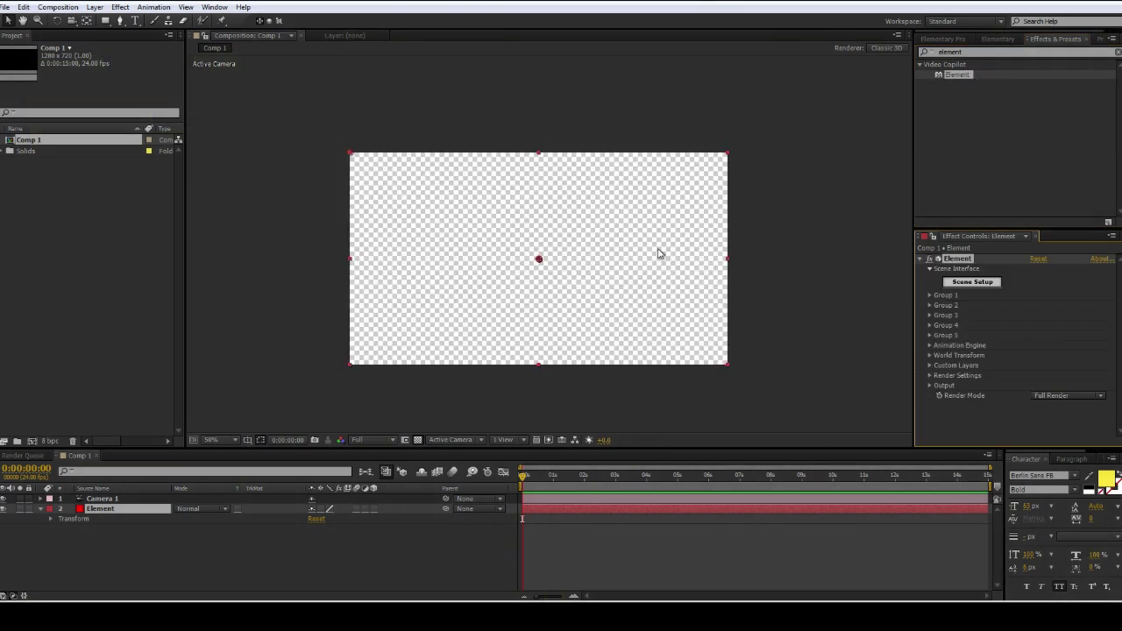
click(975, 282)
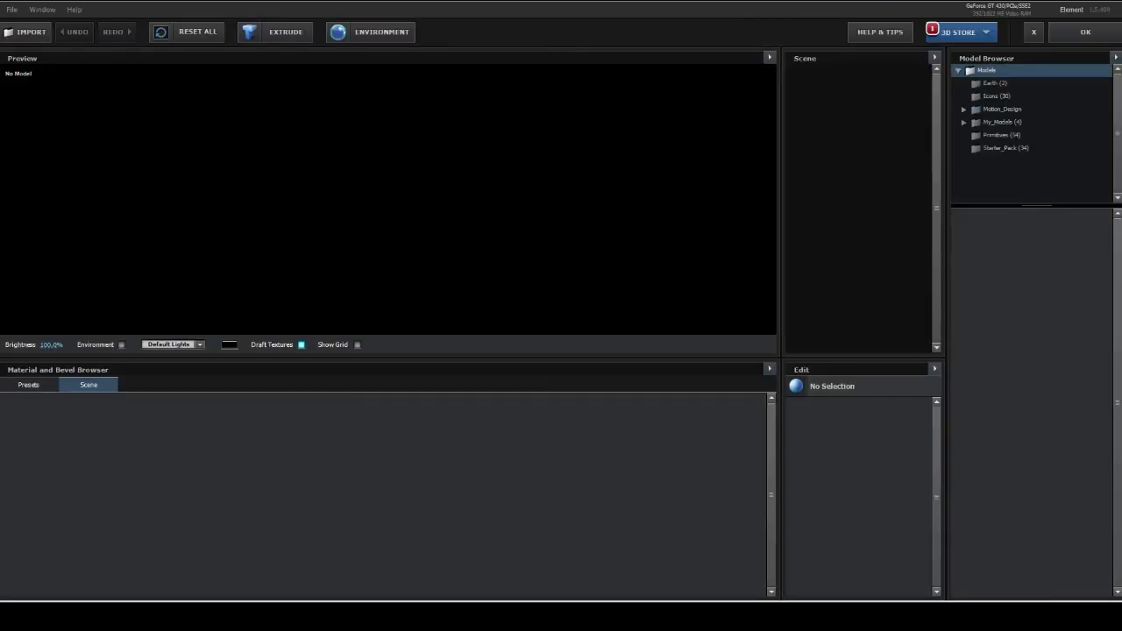
click(1001, 134)
scroll(1057, 511, down, 5)
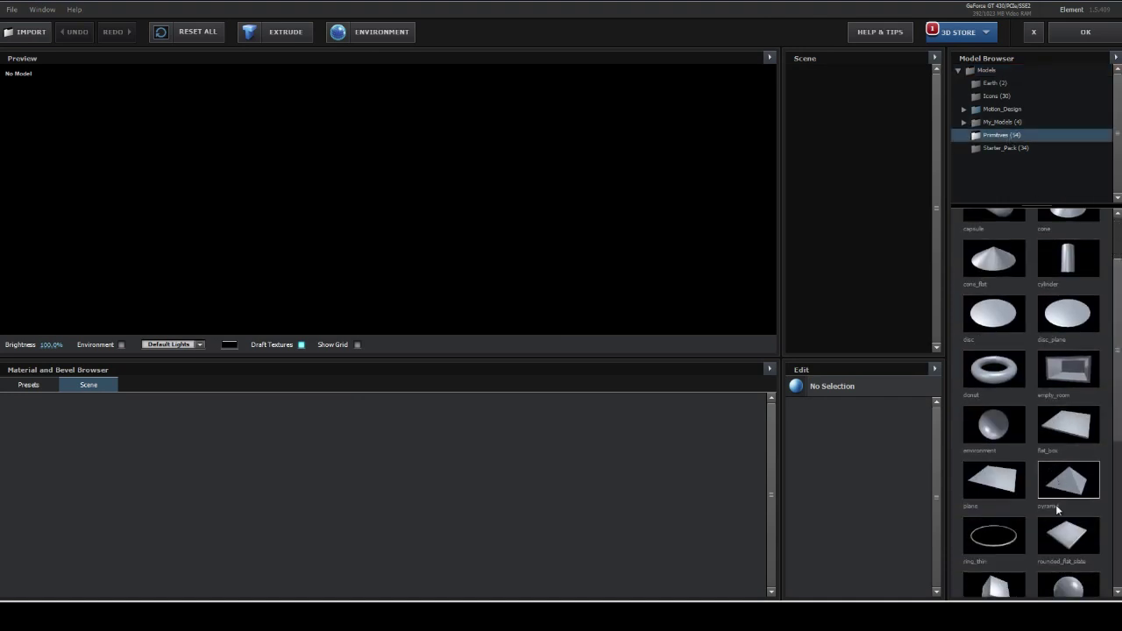
scroll(1057, 511, down, 3)
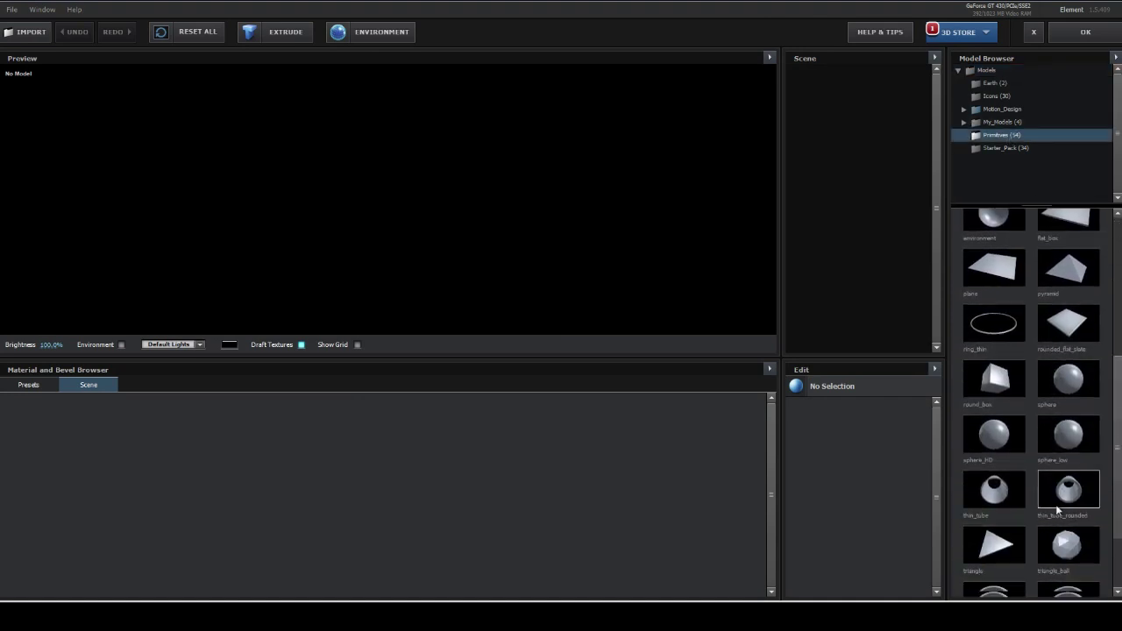
click(1069, 427)
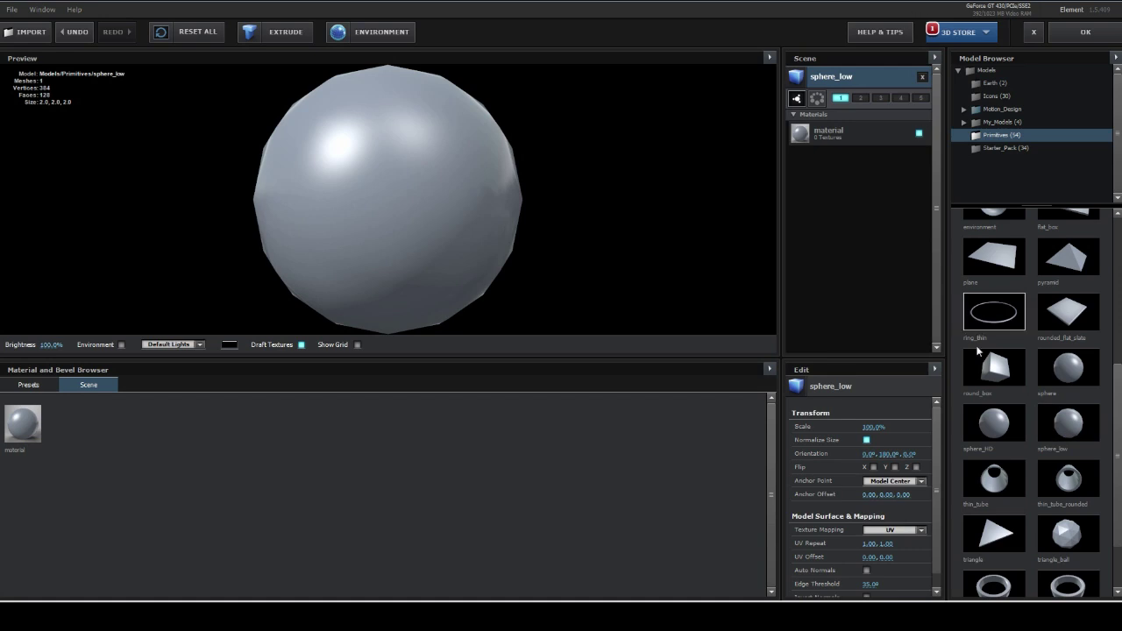
click(995, 430)
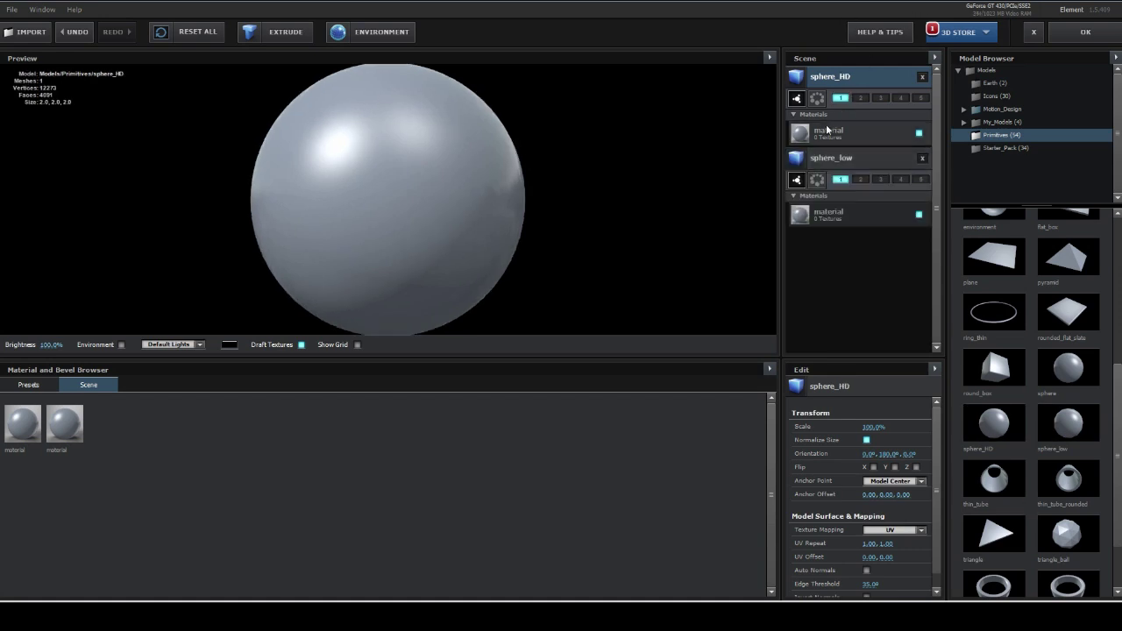
Assign sphere_HD to the replicator array and enable group 2 for both spheres
click(817, 99)
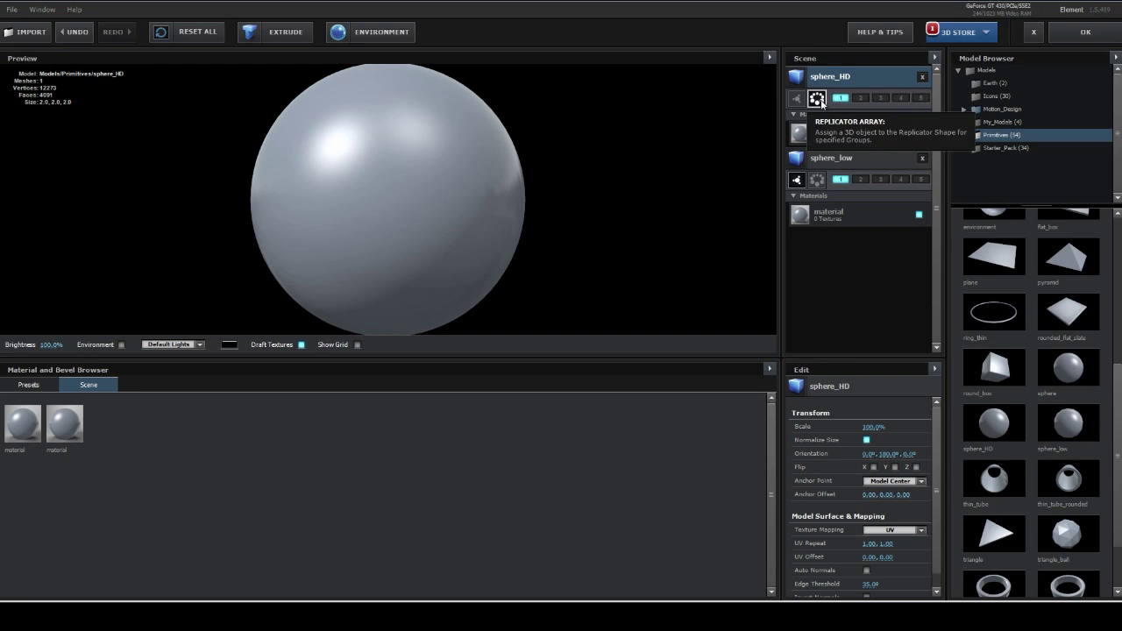
click(861, 179)
click(857, 216)
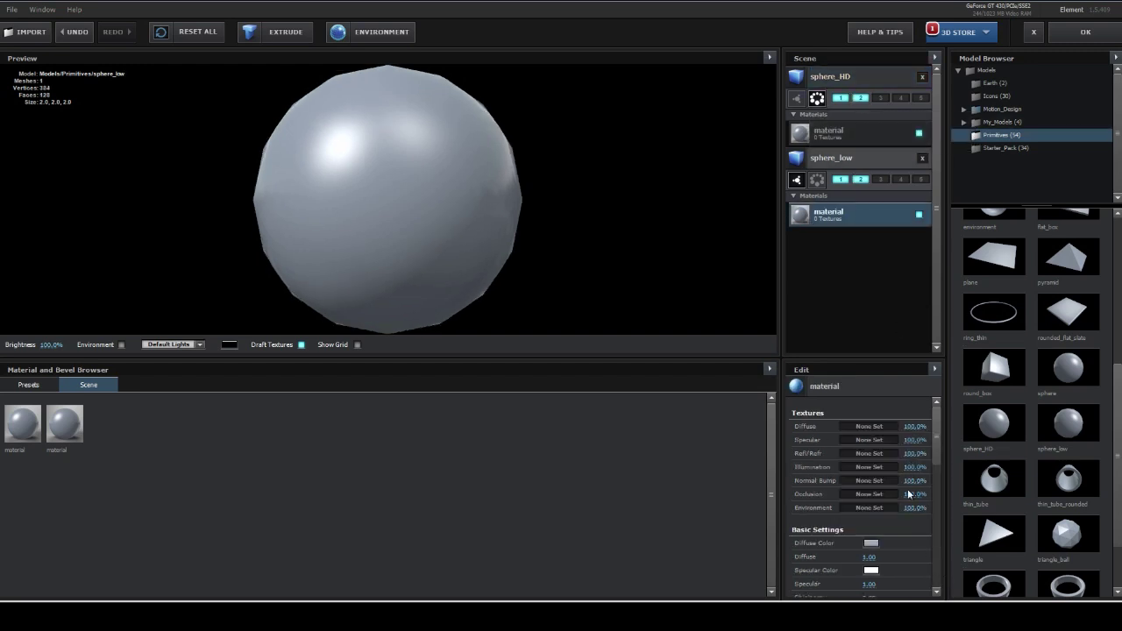
scroll(904, 488, down, 2)
scroll(904, 488, up, 2)
Set the sphere_low model's scale to 10% and accept the scene setup
click(831, 157)
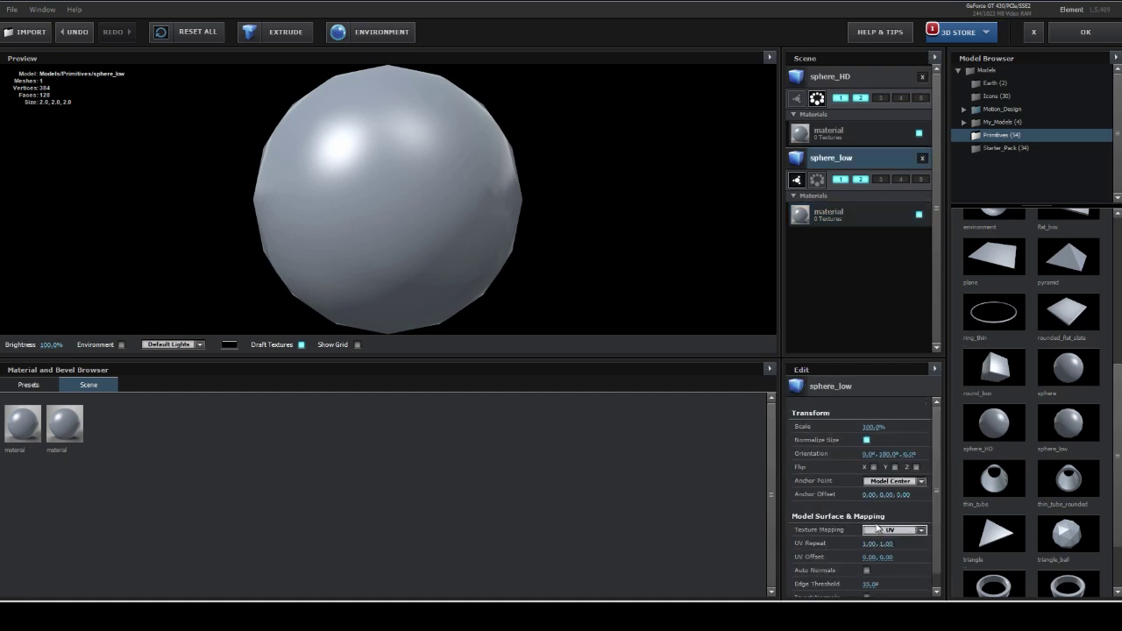
click(869, 427)
text(10)
key(Return)
click(1062, 35)
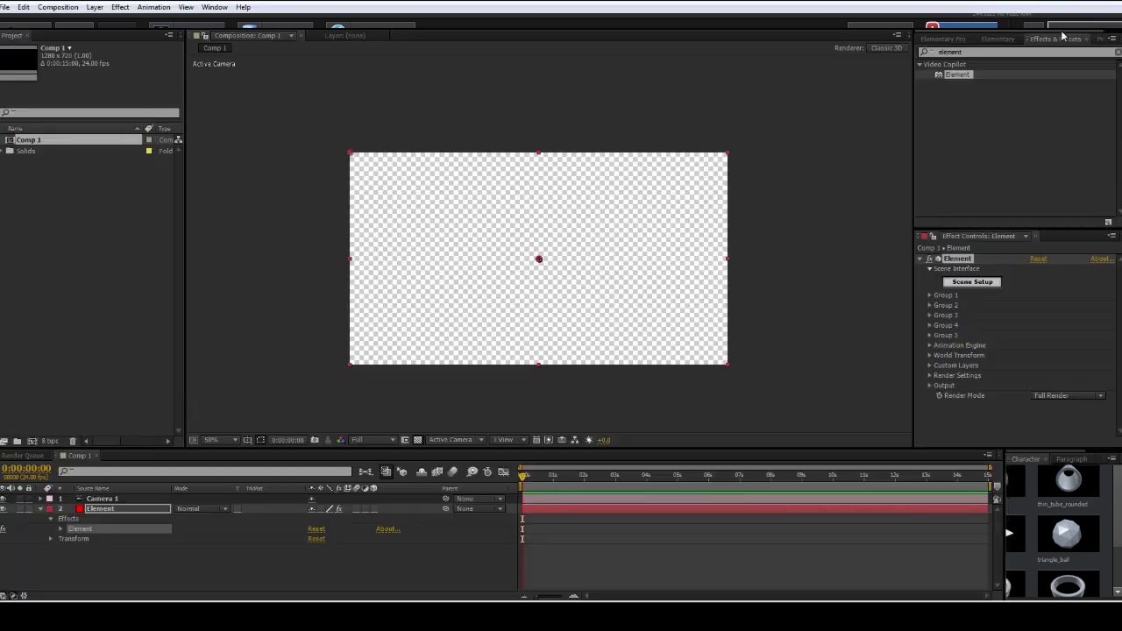
click(824, 341)
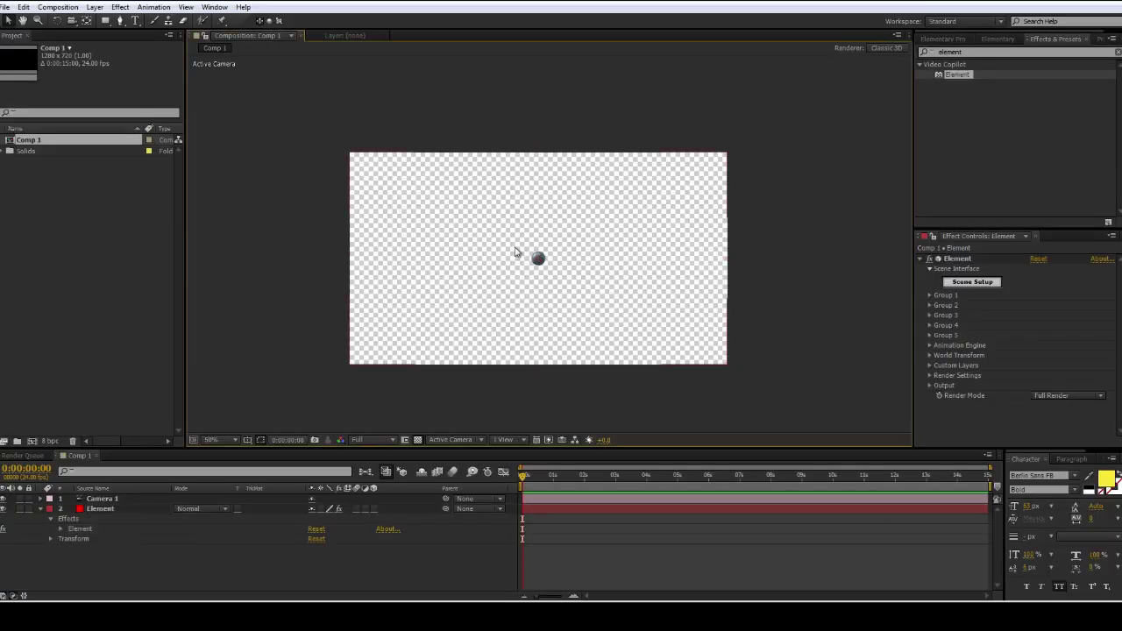
Set Group 1's replicator shape to 3D Object and its 3D object percentage to 100%
click(929, 294)
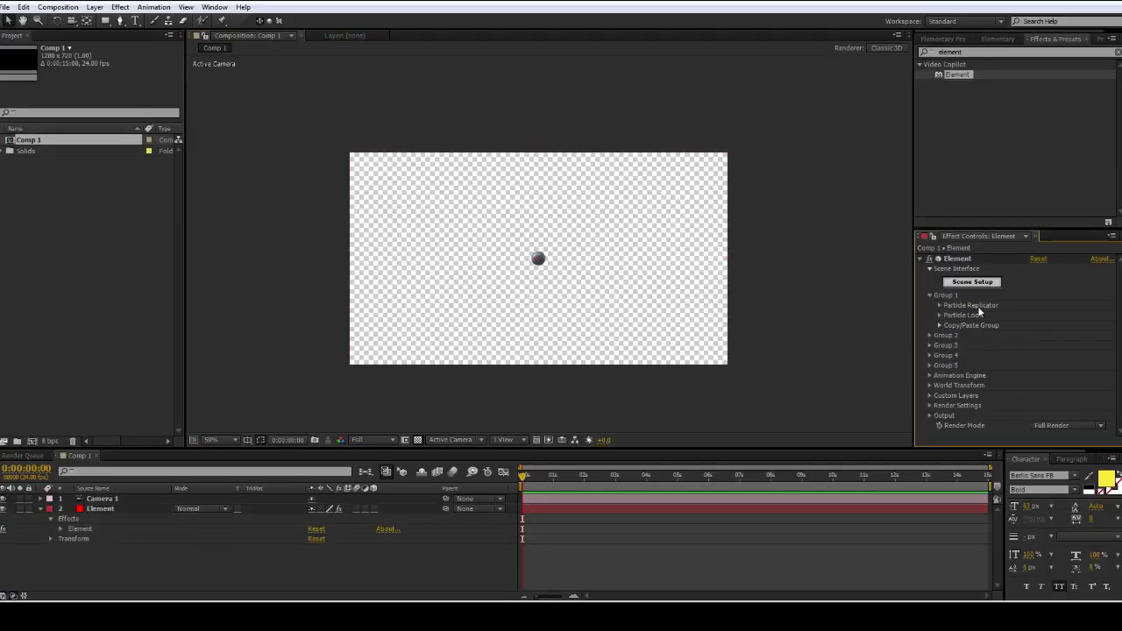
click(938, 305)
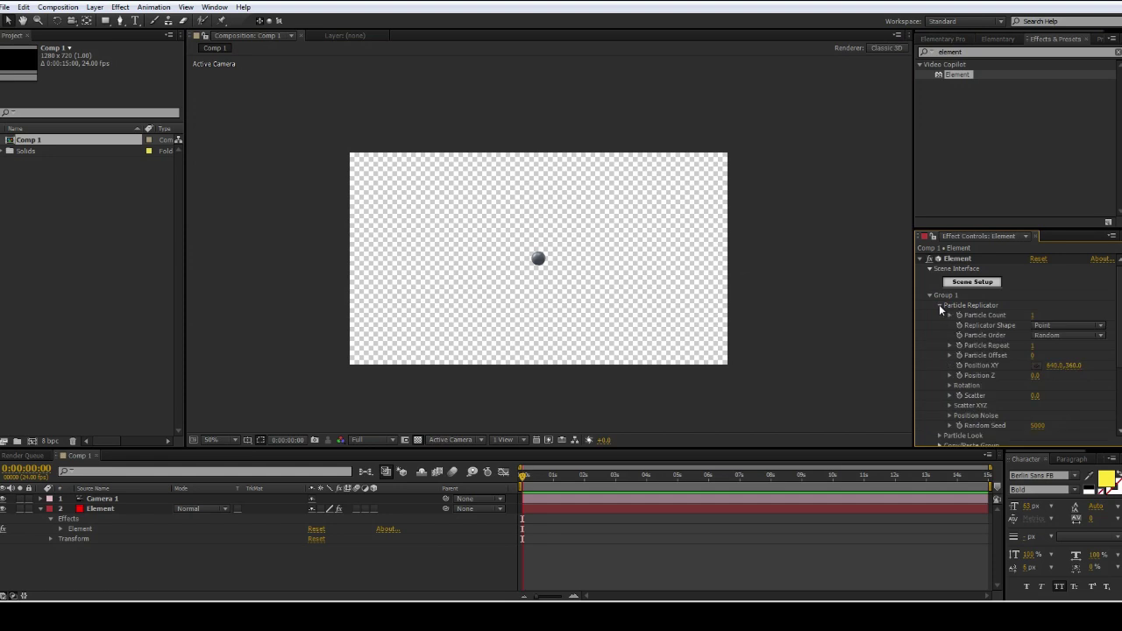
click(1062, 327)
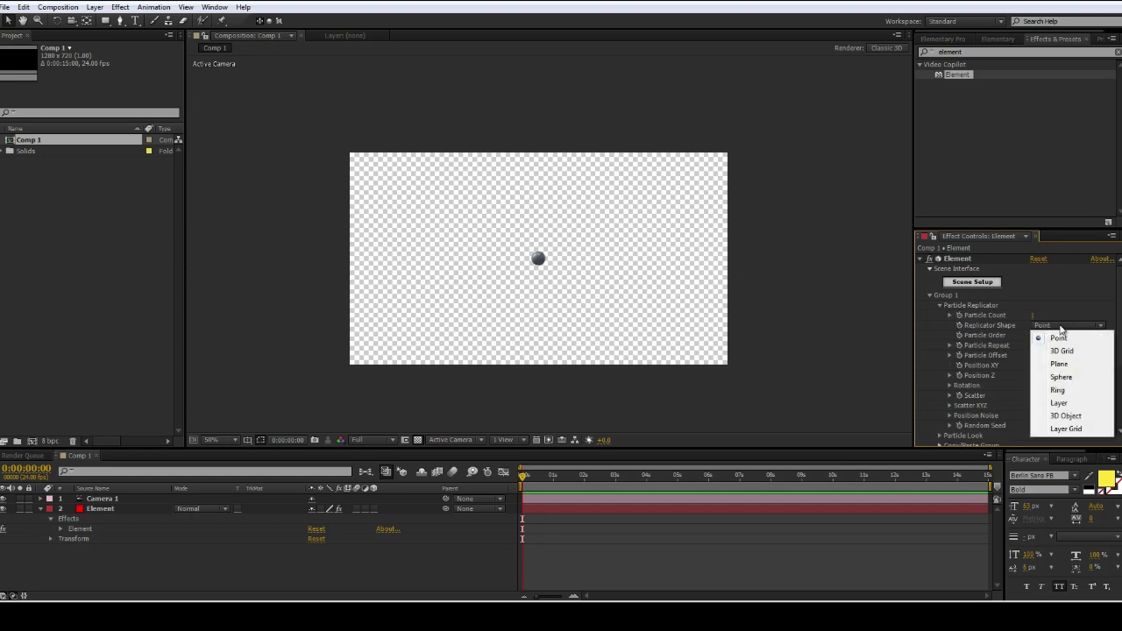
click(1079, 417)
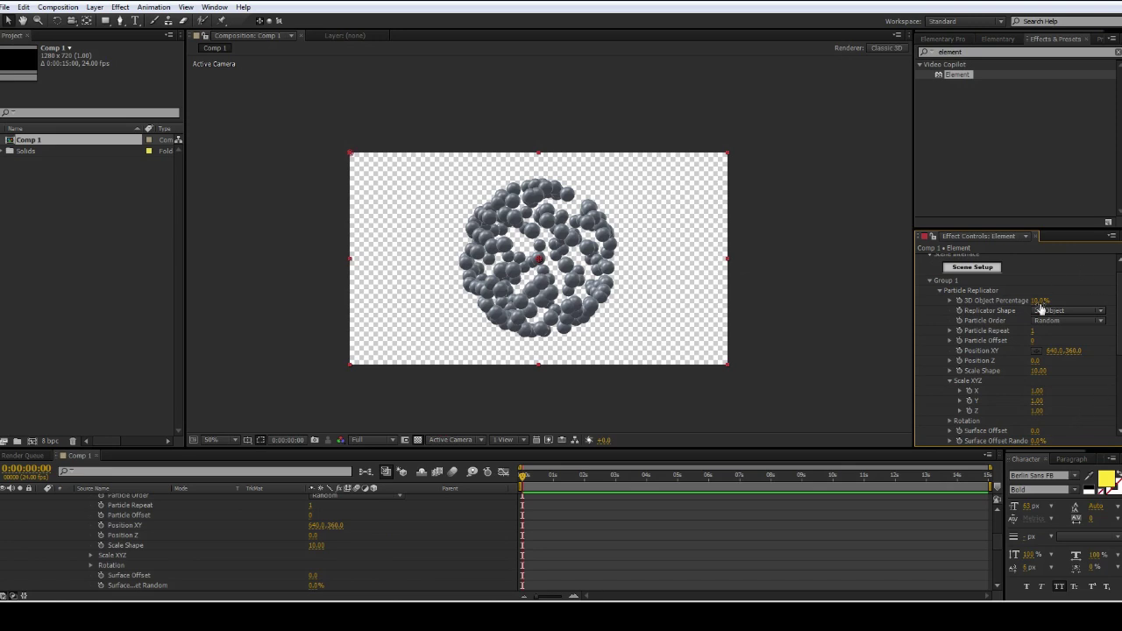
drag(1039, 302, 1110, 298)
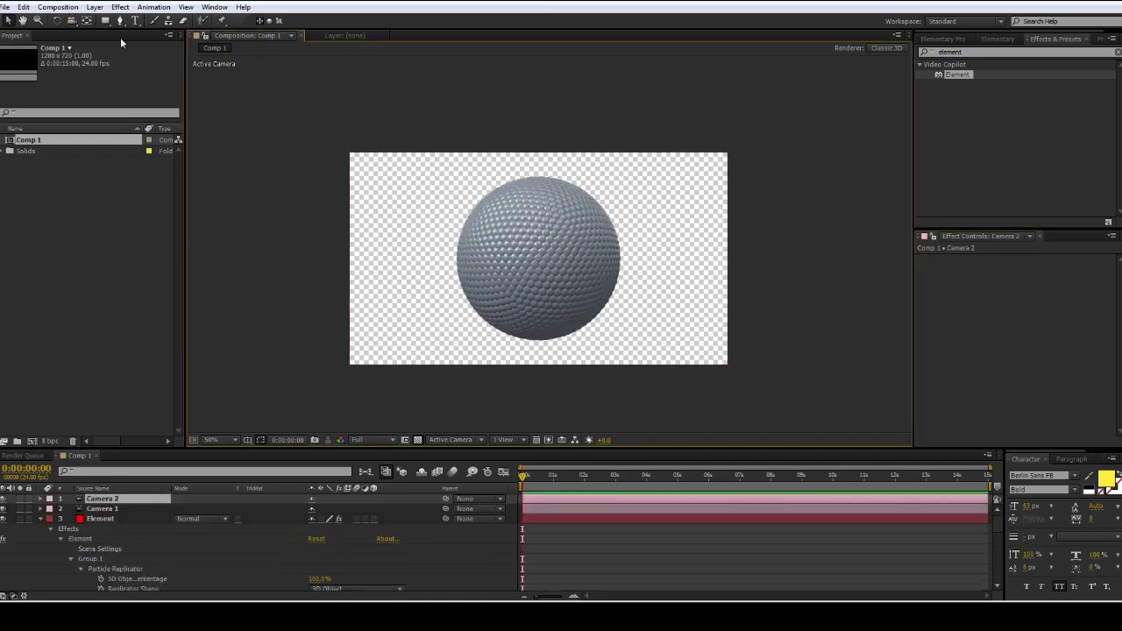
Raise the position noise amount of the Element layer's Group 1 replicator to about 38.7
click(72, 20)
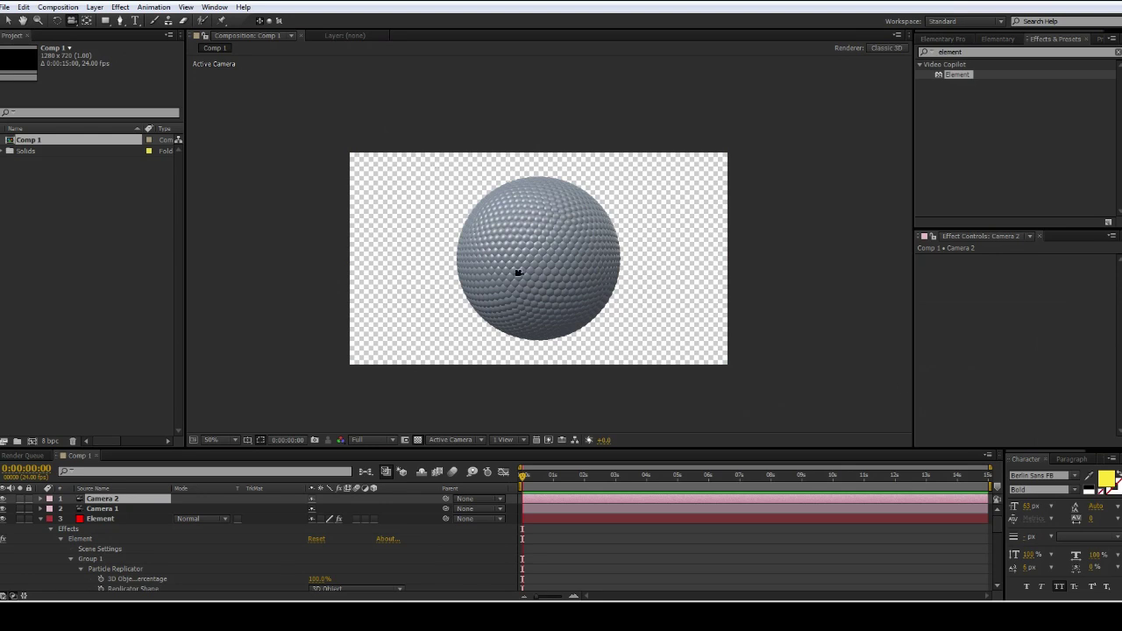
drag(518, 272, 616, 277)
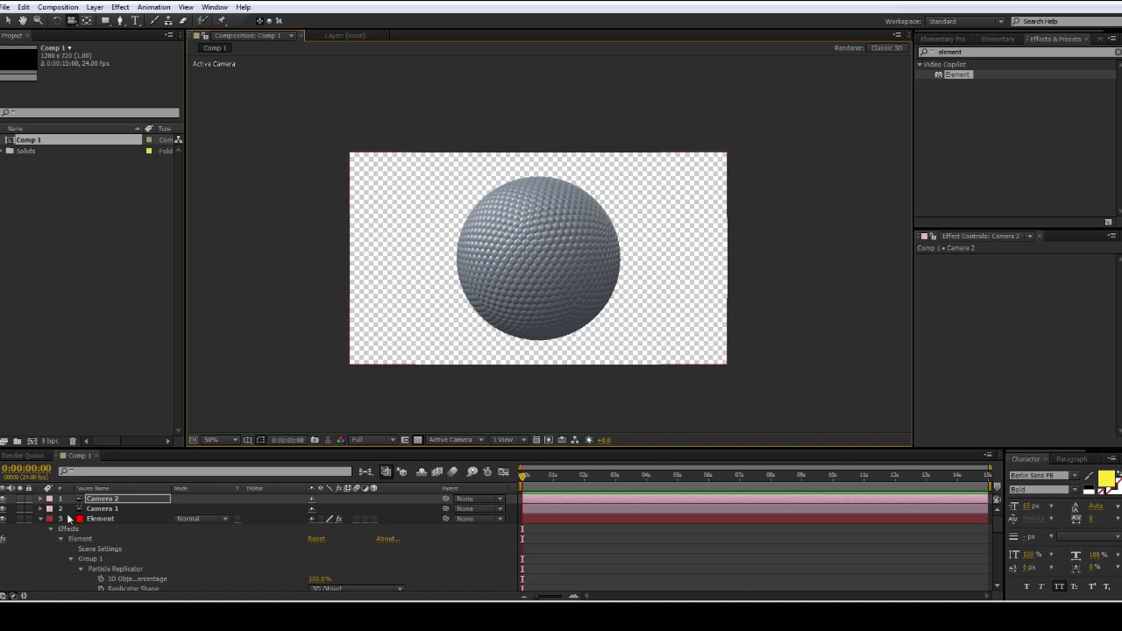
click(101, 519)
scroll(1051, 372, down, 5)
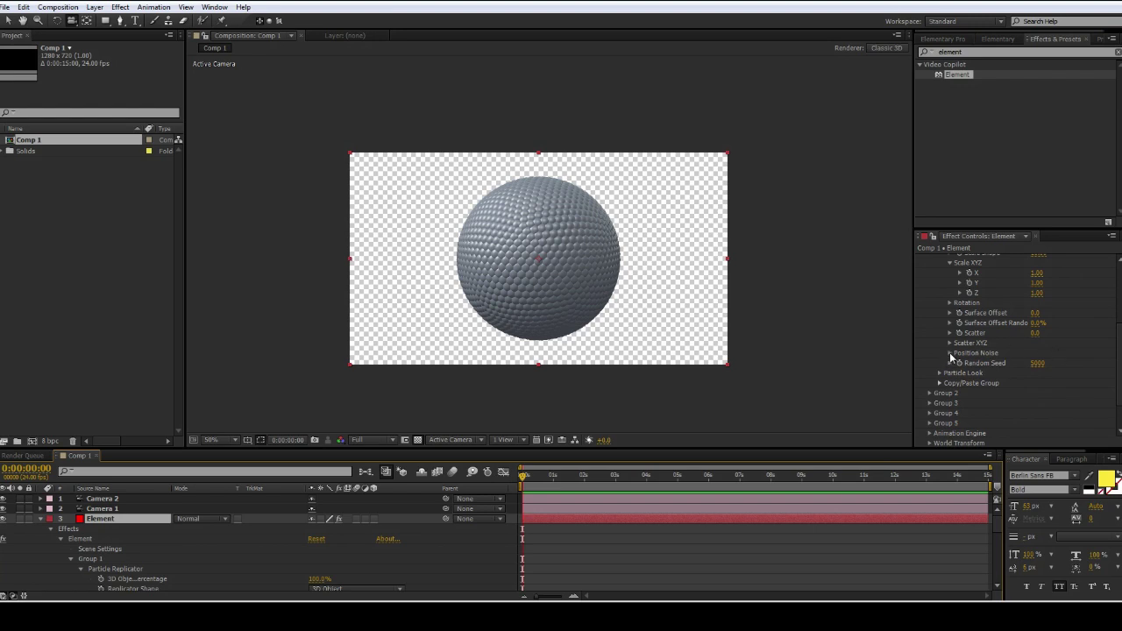
click(949, 353)
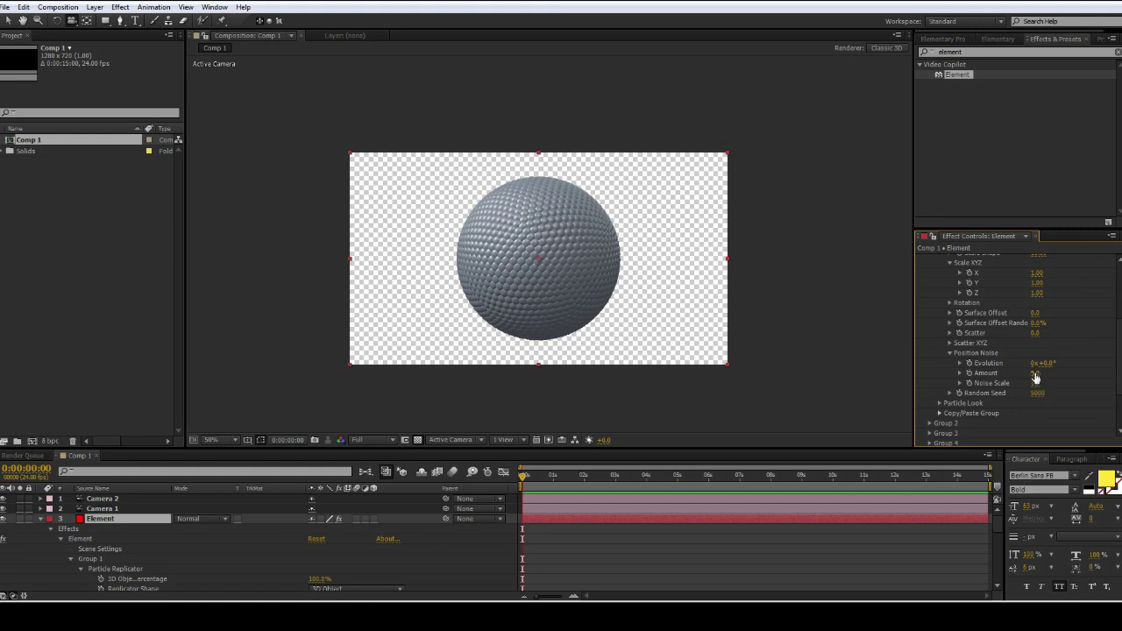
drag(1035, 372, 1042, 373)
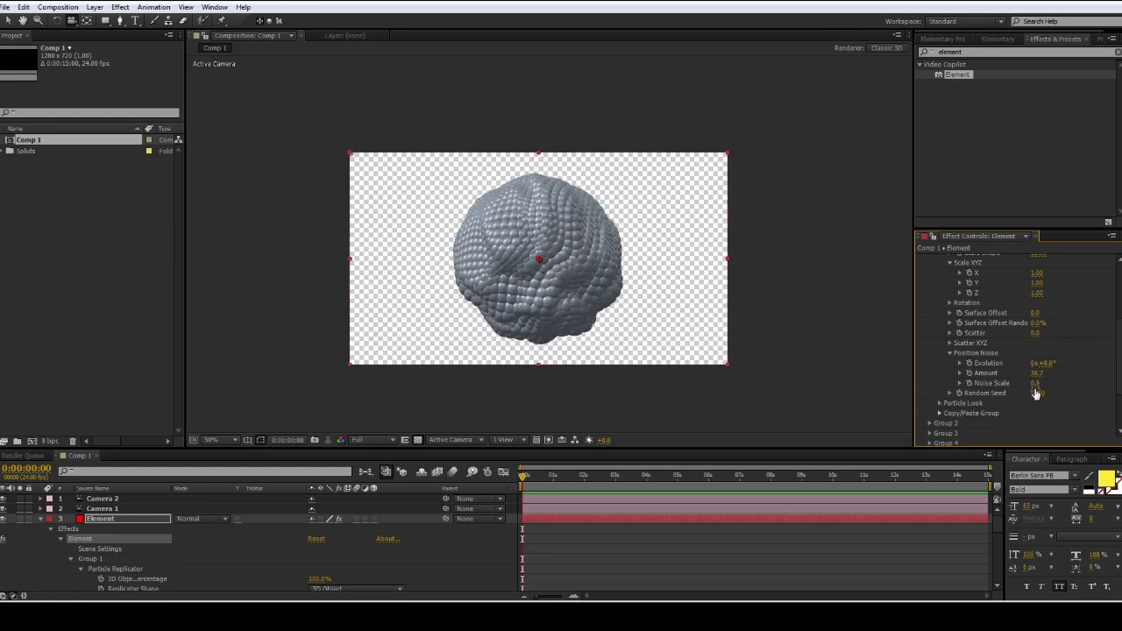
Try position noise scales of 0.5 and 0.2, and settle on 0.3
click(1038, 386)
text(0.5)
key(Return)
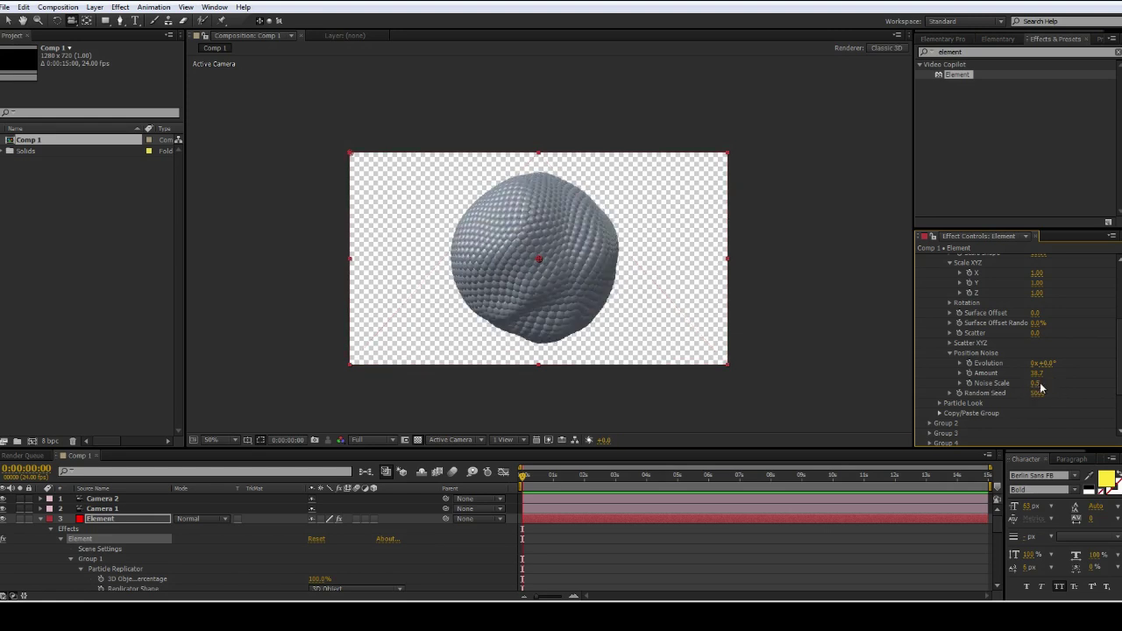
click(1037, 386)
text(0.2)
key(Return)
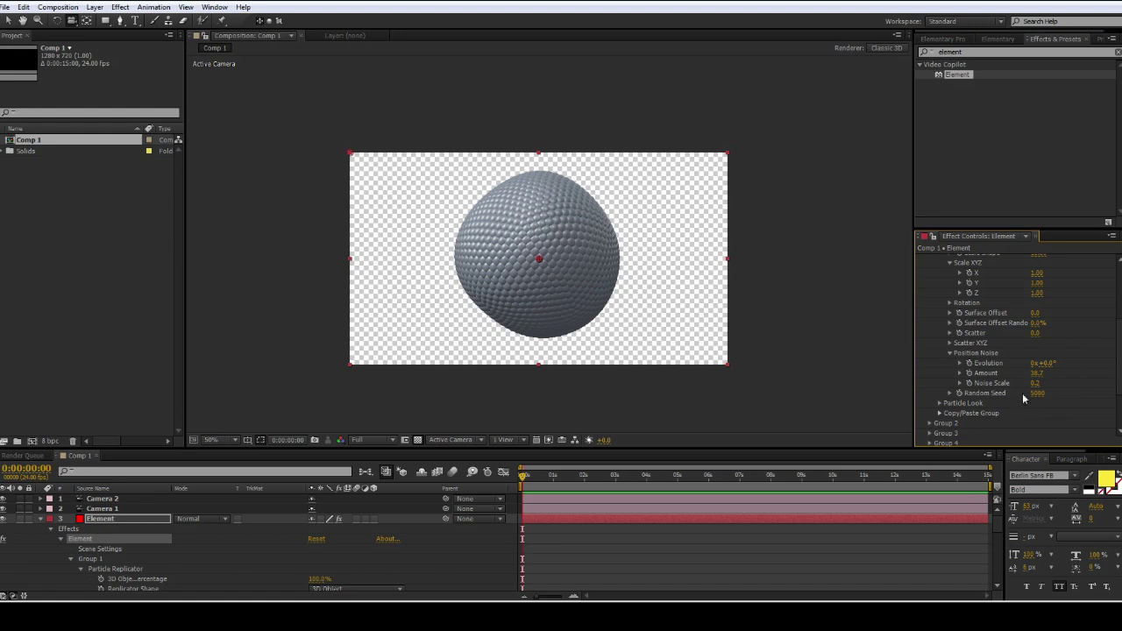
click(1039, 383)
key(Return)
Inspect the deformed sphere from other angles and set the composition preview resolution to Half
drag(659, 302, 691, 300)
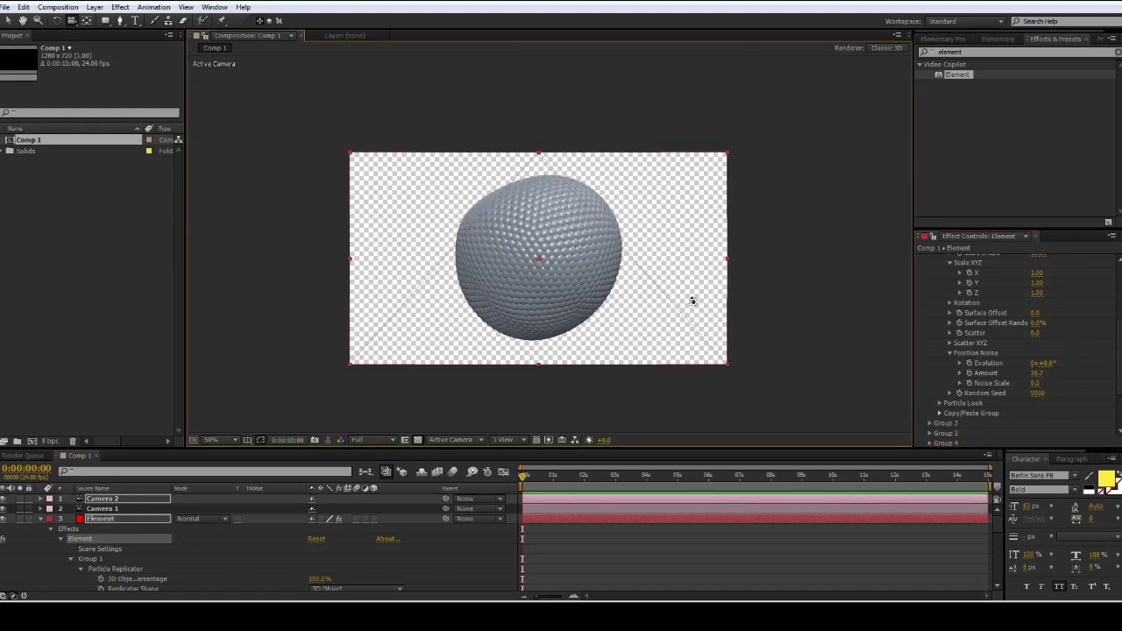
drag(565, 298, 465, 307)
click(375, 440)
click(382, 486)
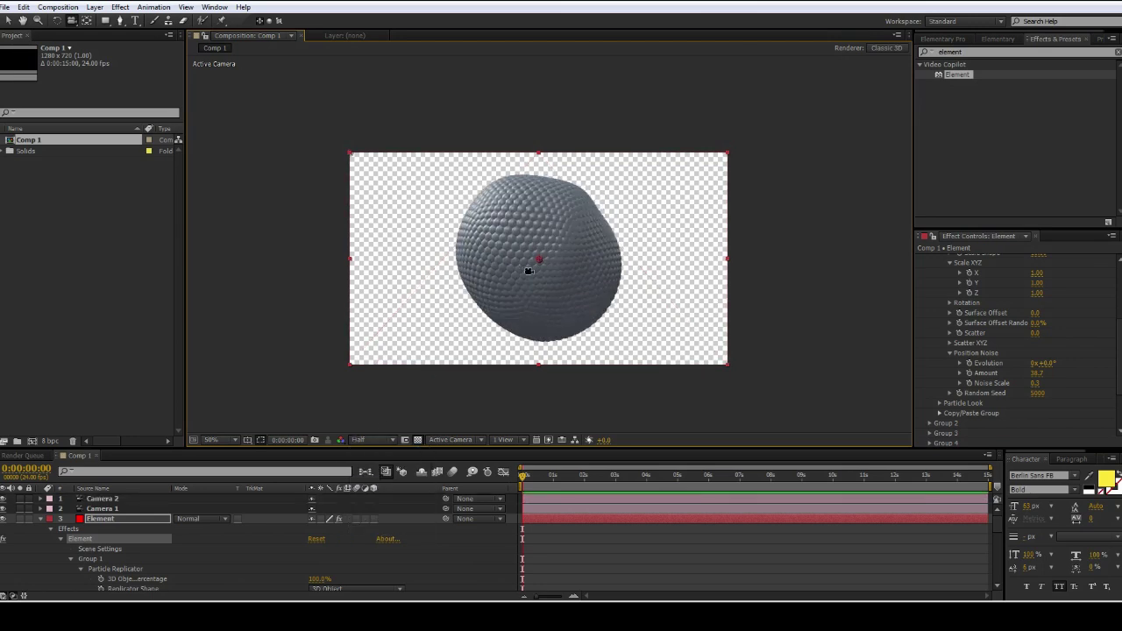
Delete the extra Camera 2 layer and orbit the view with the remaining camera
drag(533, 256, 531, 191)
click(77, 537)
click(101, 499)
key(Delete)
drag(718, 218, 543, 272)
Set the Element layer's position noise evolution to about 66° and its amount to about 158.6
click(115, 510)
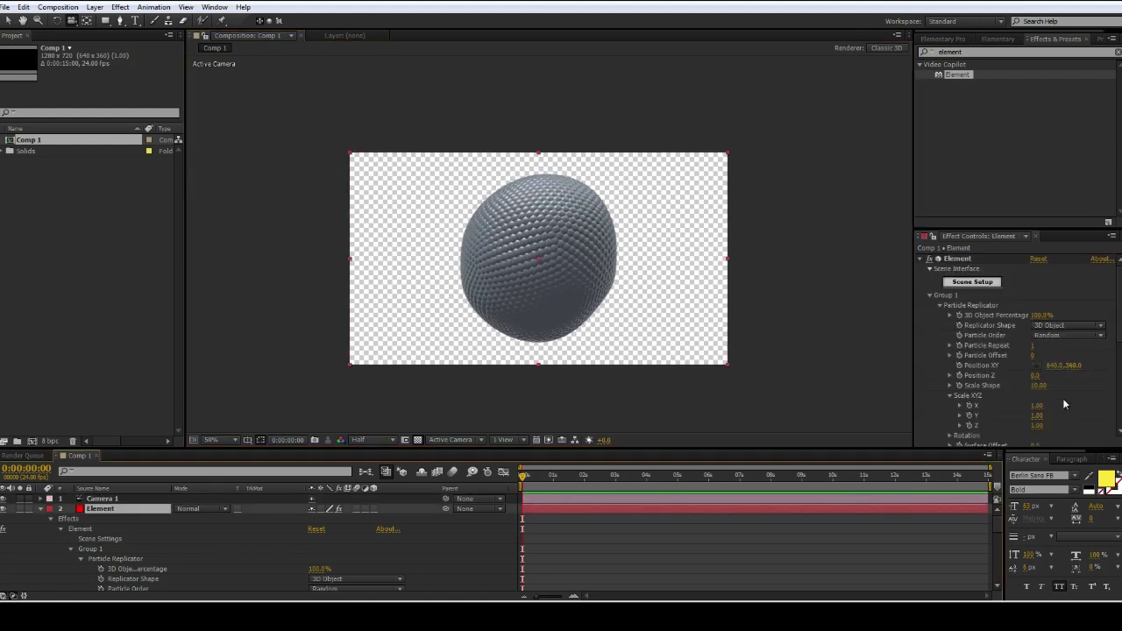
scroll(1063, 395, down, 4)
drag(1047, 337, 1096, 335)
drag(597, 312, 539, 260)
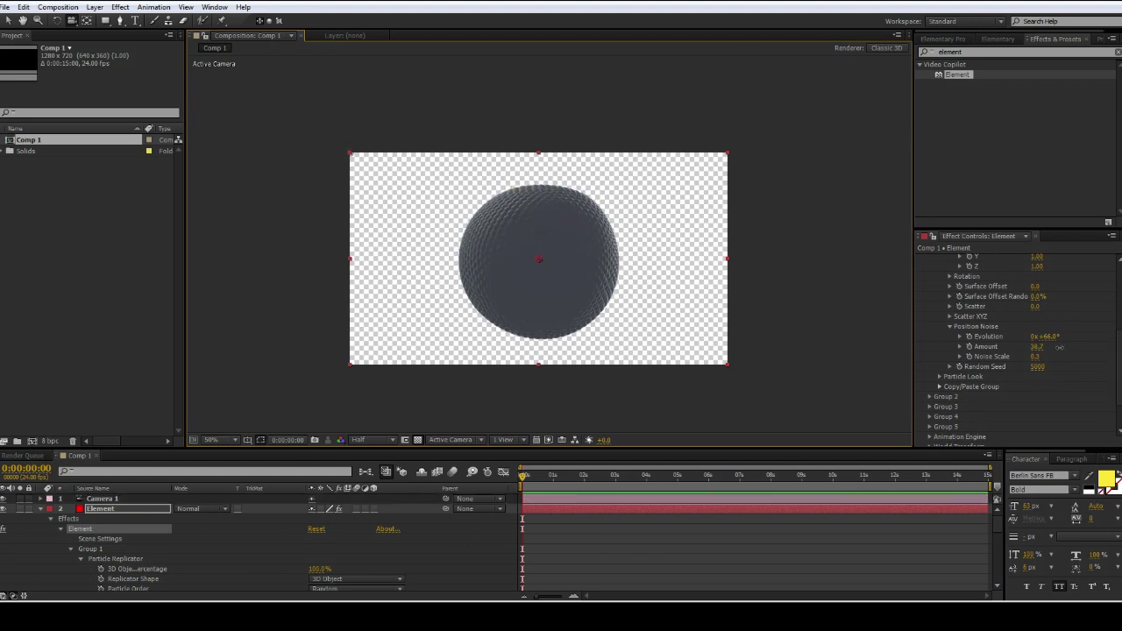
drag(1035, 347, 1121, 349)
drag(648, 261, 588, 188)
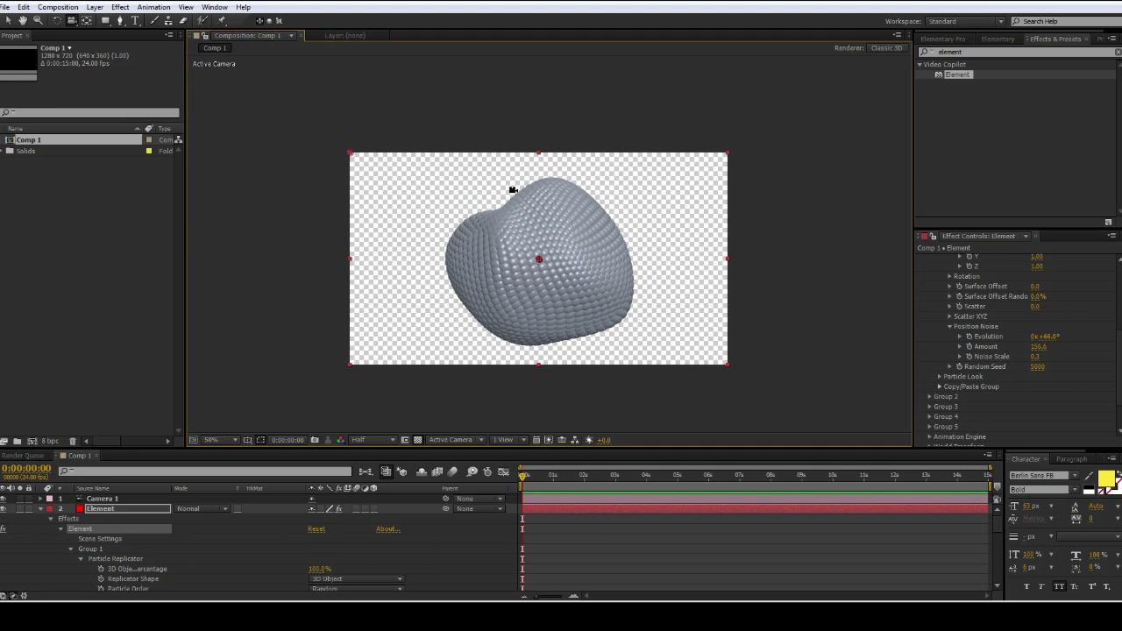
drag(564, 295, 580, 240)
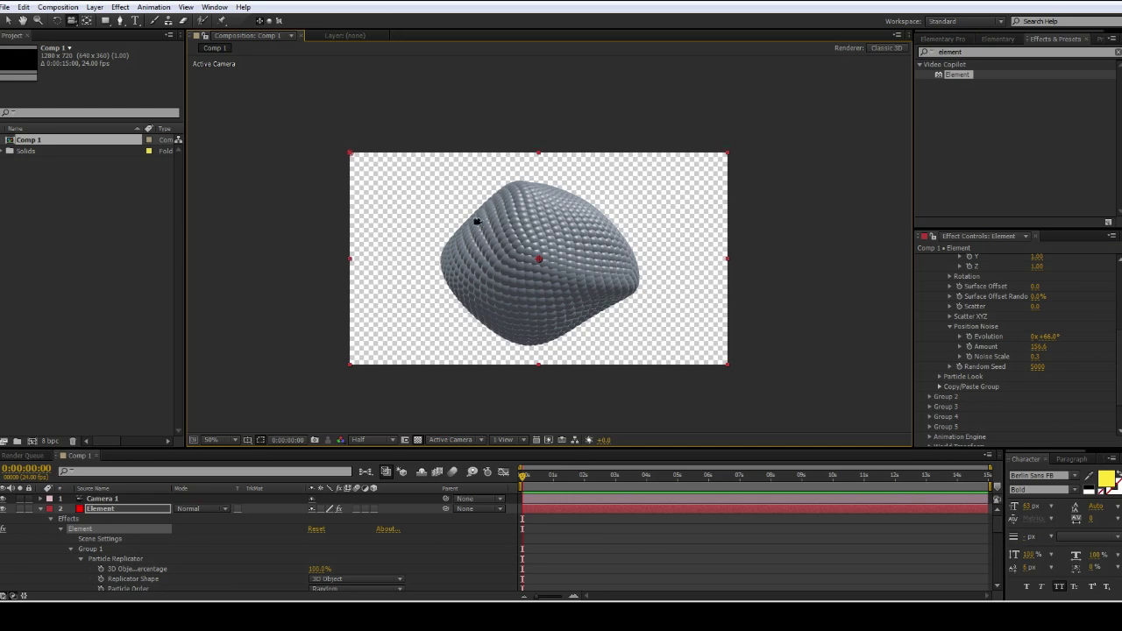
Try rotating Group 1's replicator about 12° on X, 15° on Y and 6° on Z
scroll(992, 312, up, 1)
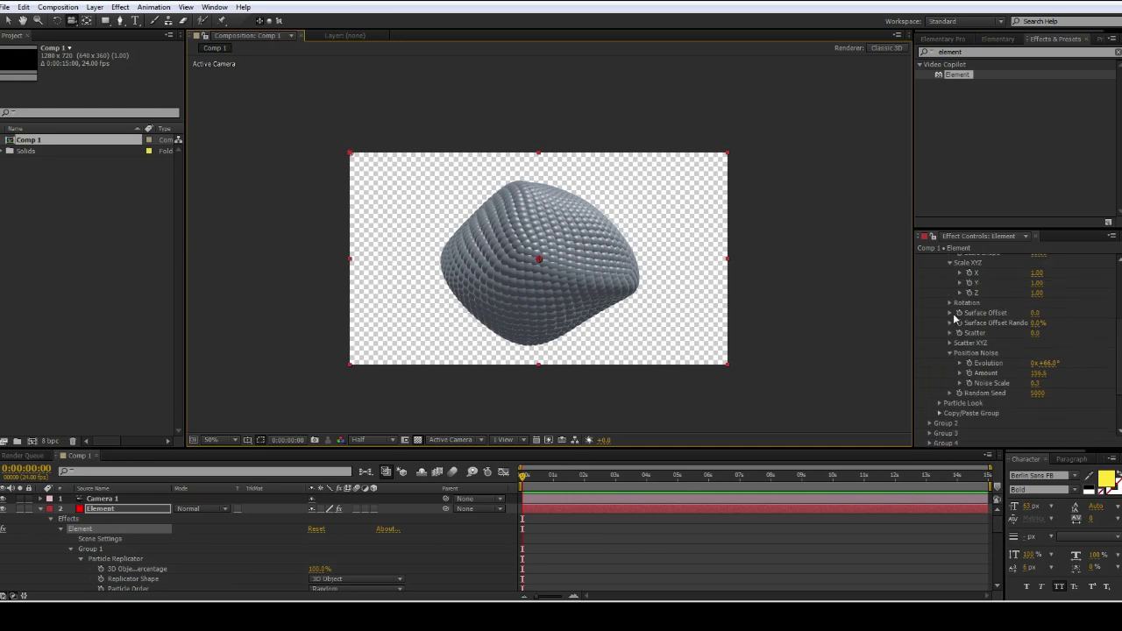
click(949, 303)
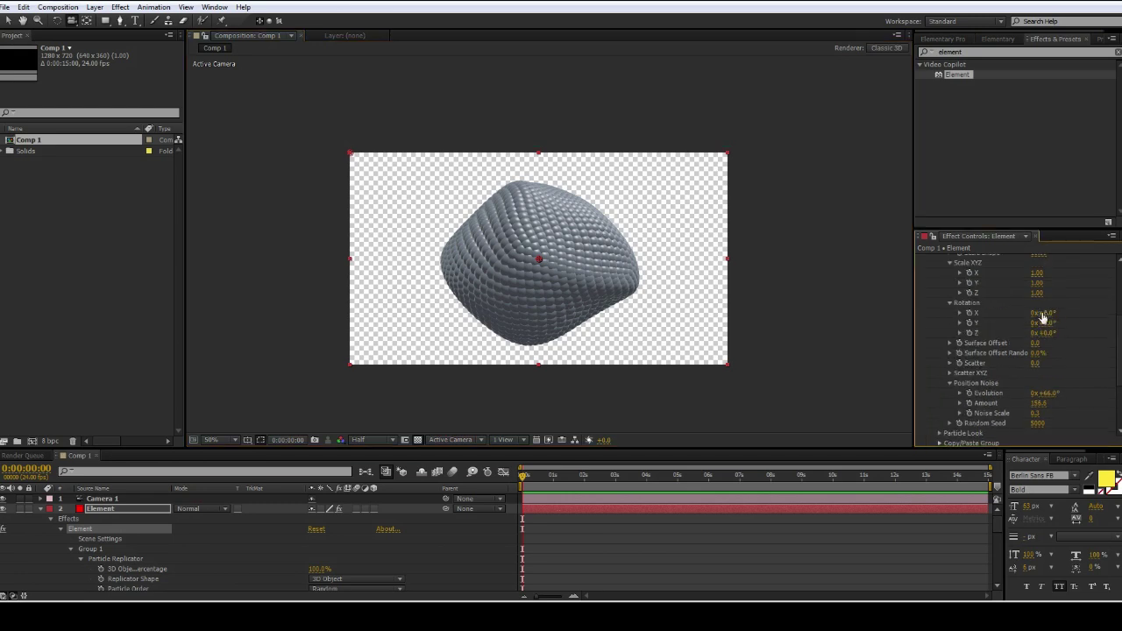
mouse_move(1044, 315)
mouse_down()
mouse_move(1050, 330)
mouse_move(1059, 312)
mouse_move(1052, 333)
mouse_up()
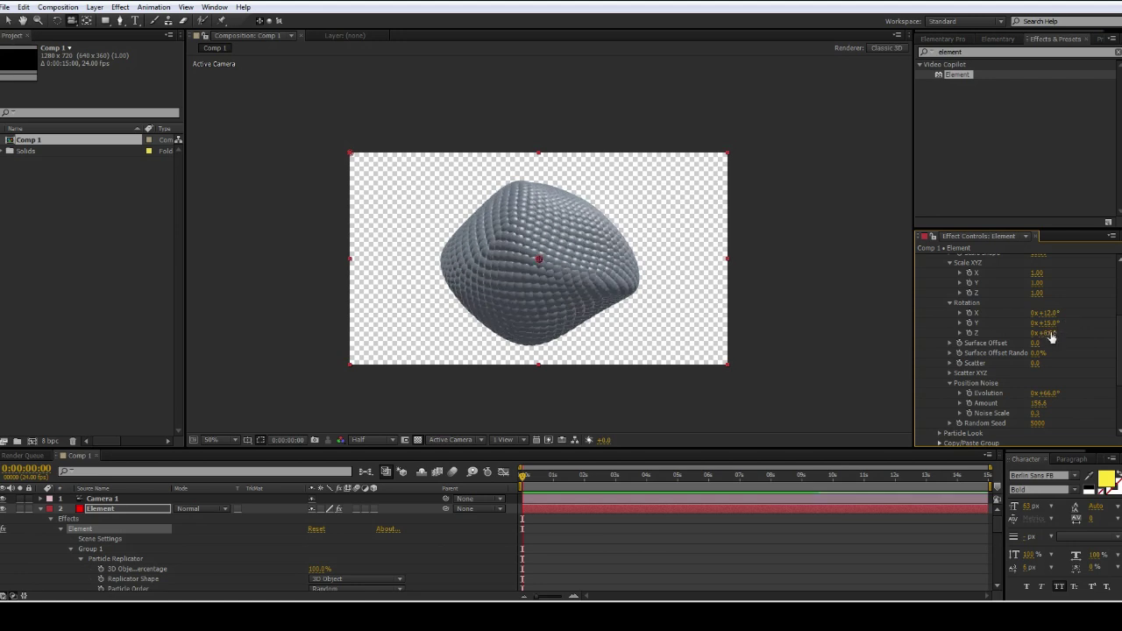
Reset the replicator's X, Y and Z rotation to 0°
click(1054, 313)
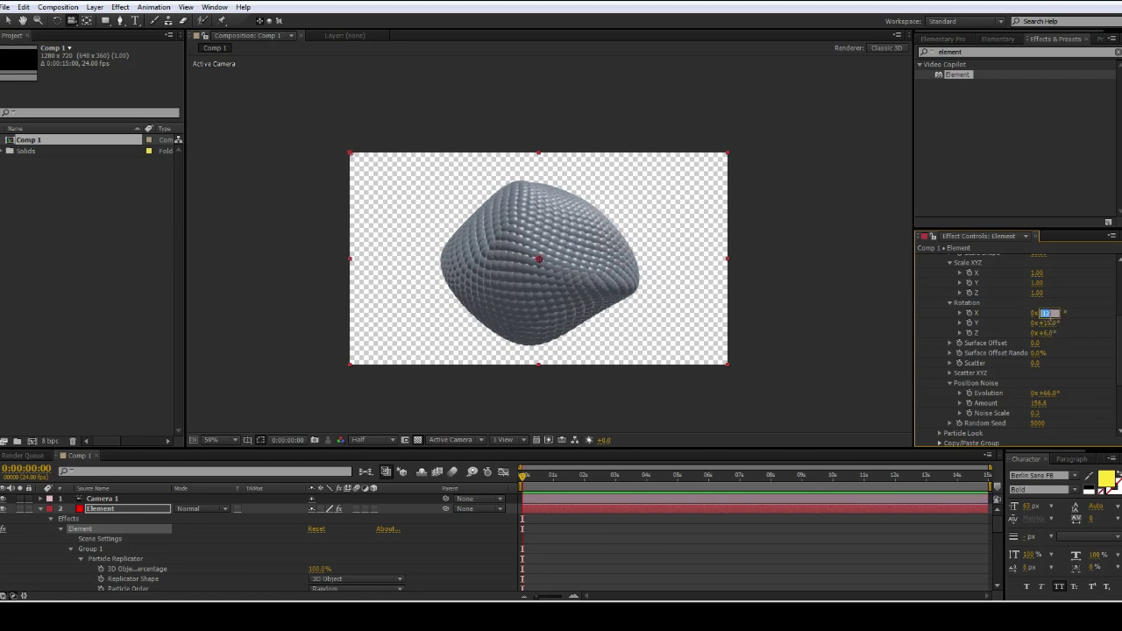
key(Tab)
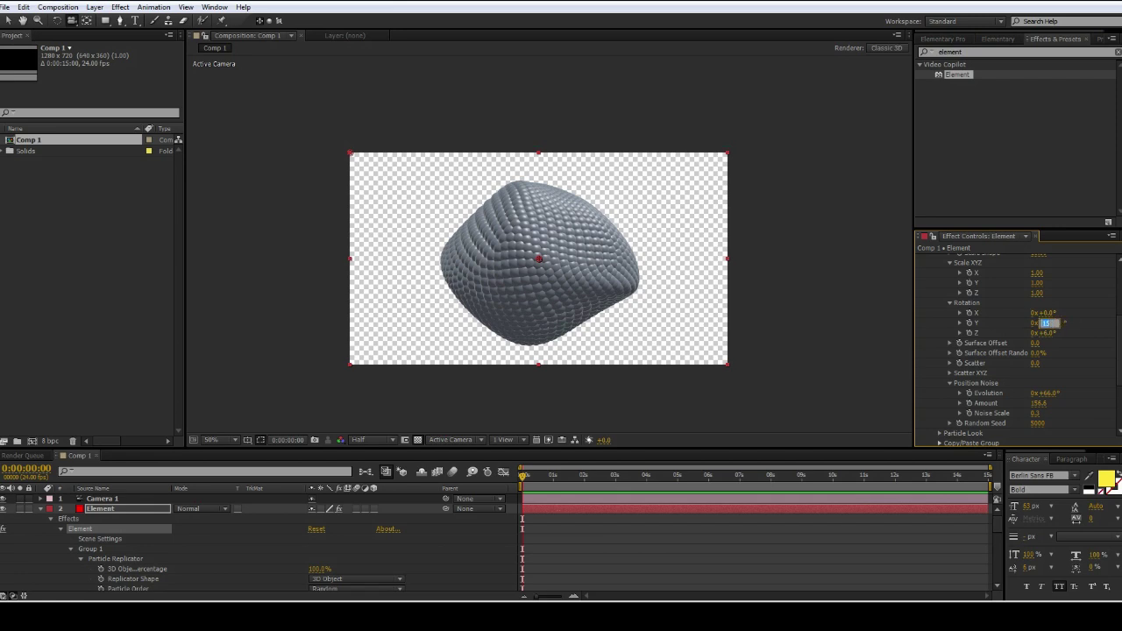
key(Tab)
key(shift+Tab)
text(0)
key(Return)
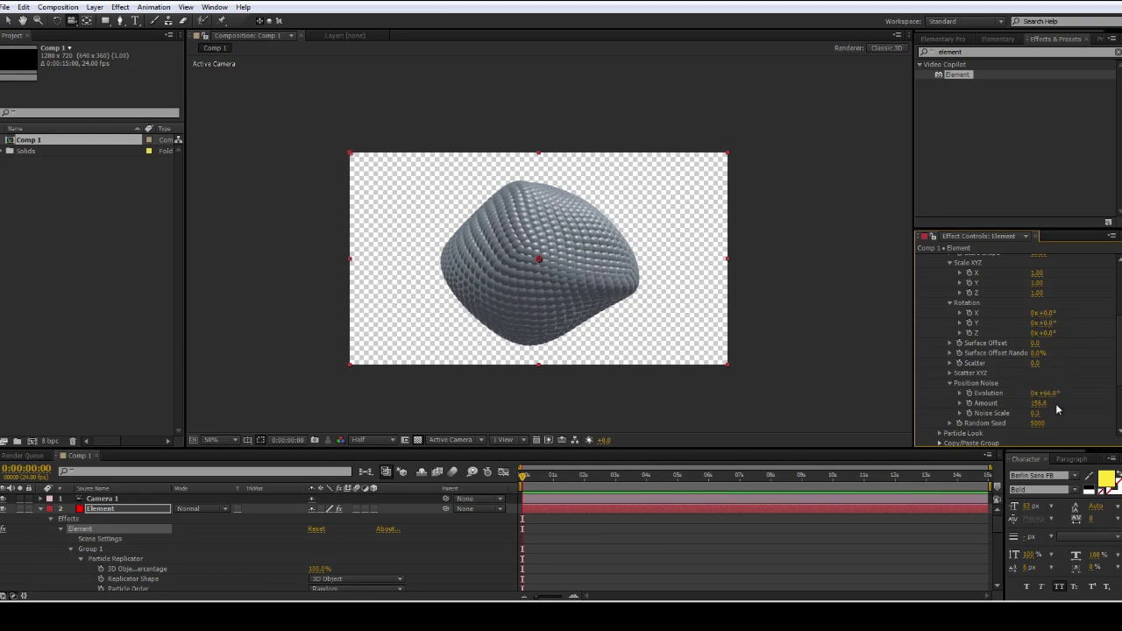
Set Group 1's position noise evolution to about 138° and its amount to about 70.8, viewing the shape from other angles and times
drag(1044, 393, 1088, 392)
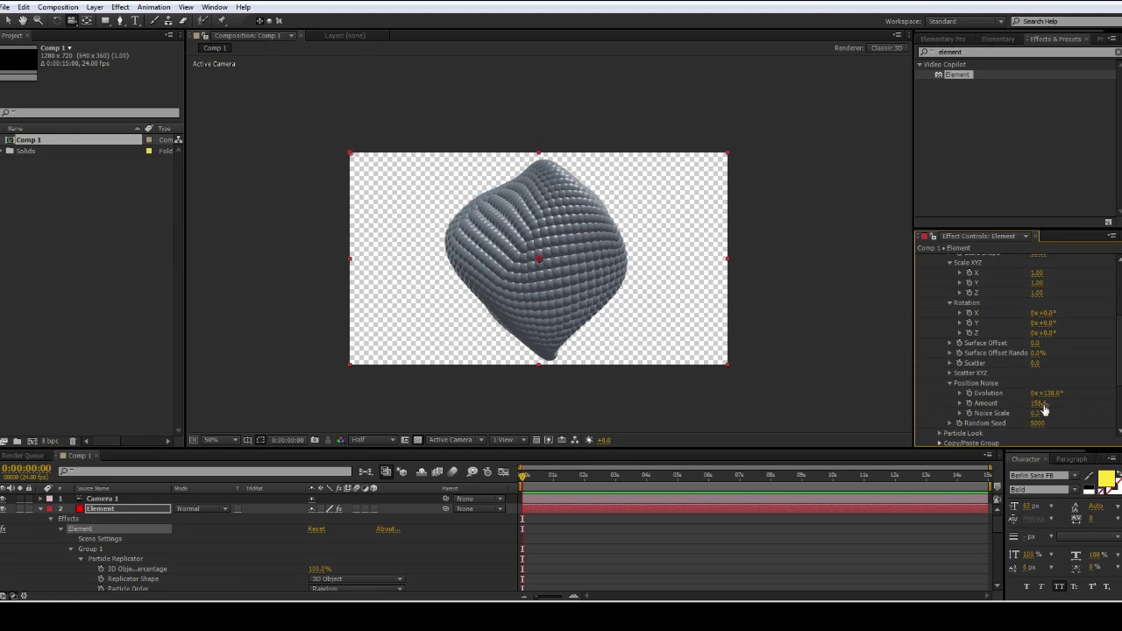
drag(1035, 403, 585, 408)
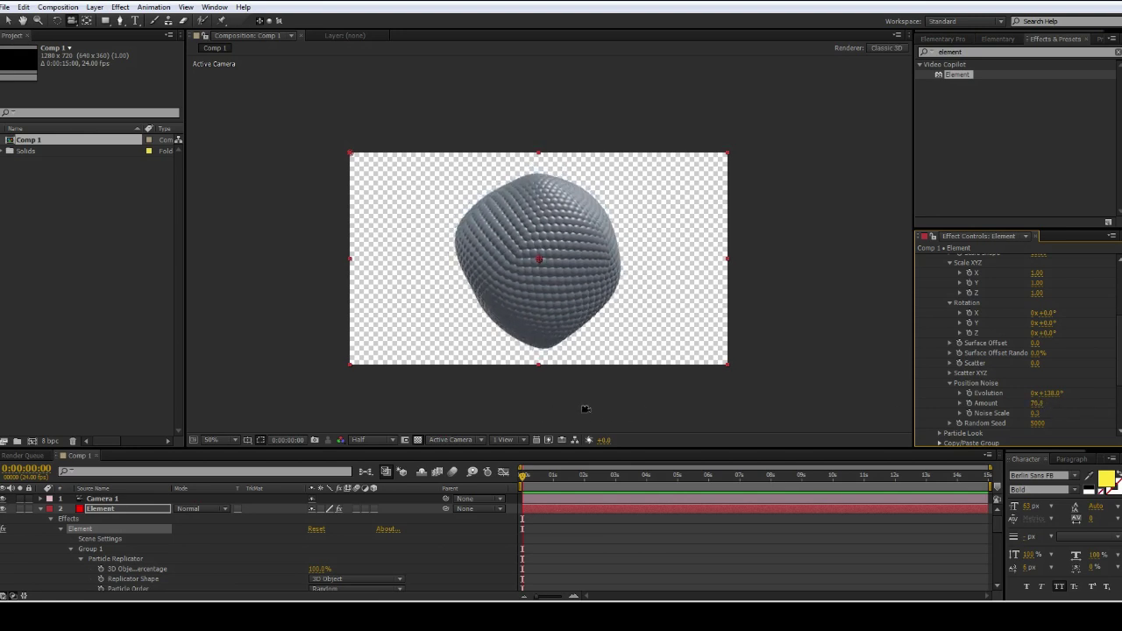
drag(610, 269, 651, 216)
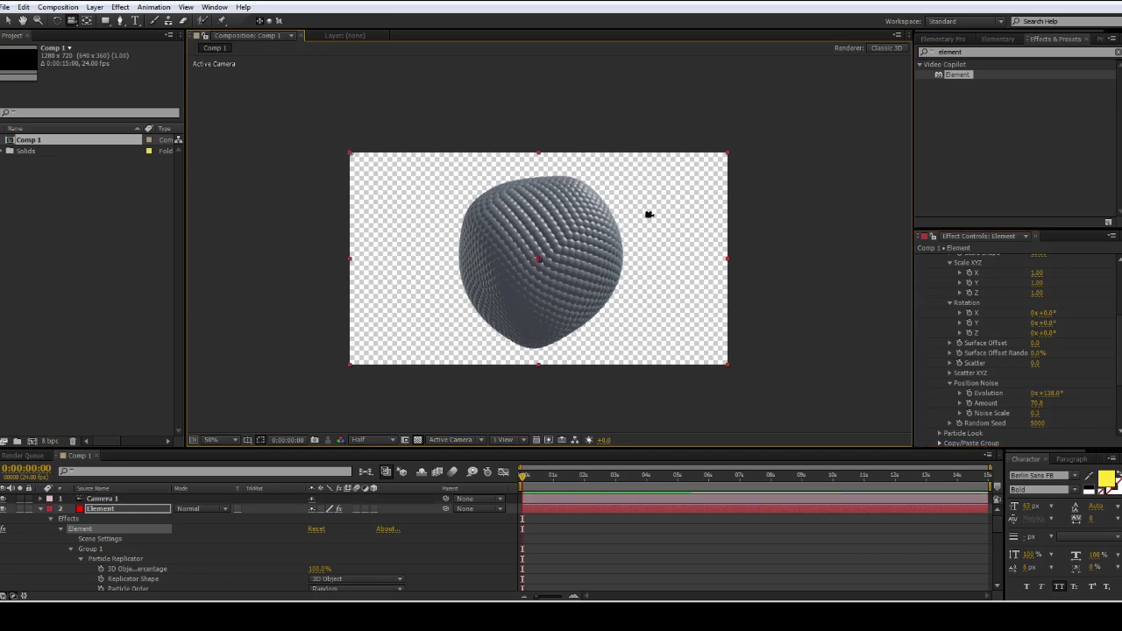
drag(591, 265, 545, 255)
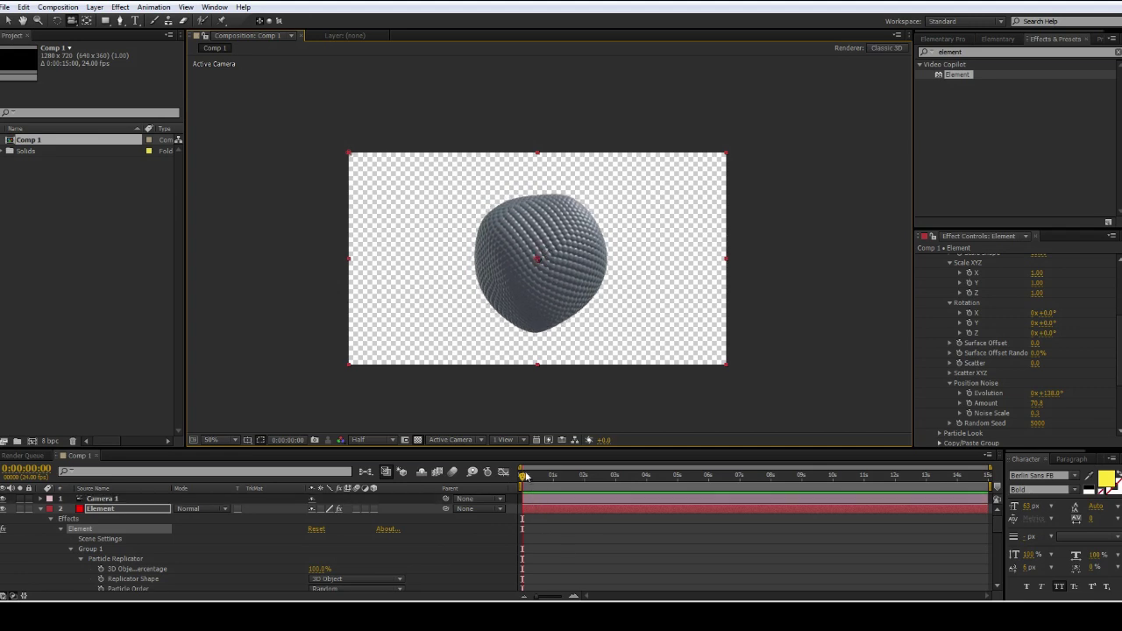
drag(525, 475, 981, 478)
key(Home)
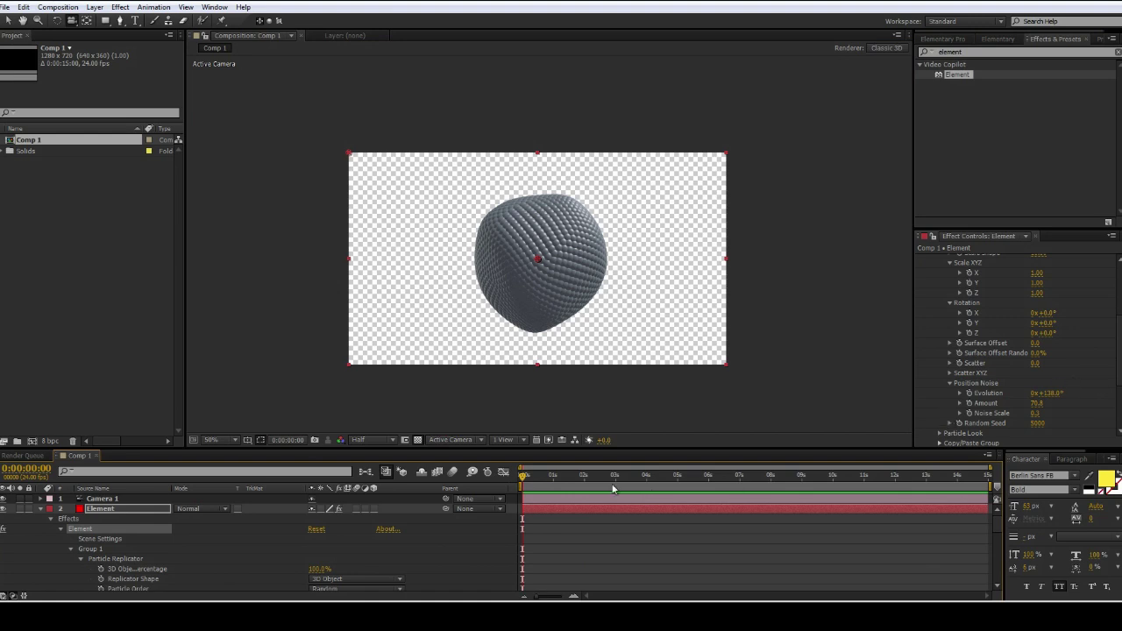
Look through the Element effect's settings for Group 1, Group 2 and the Animation Engine
scroll(1016, 281, up, 5)
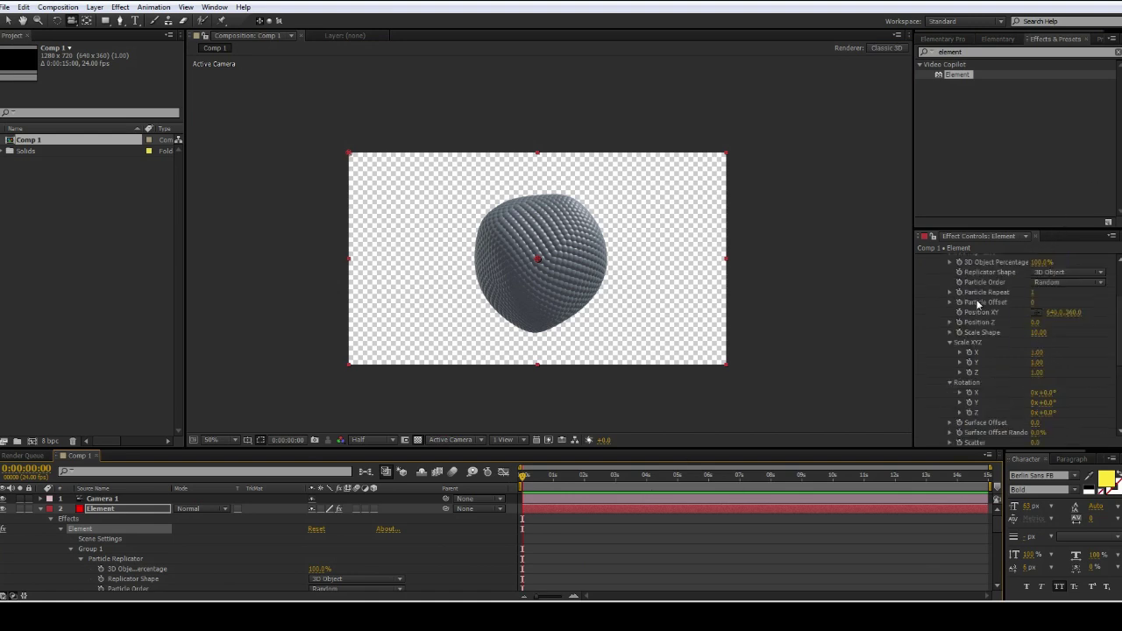
click(939, 305)
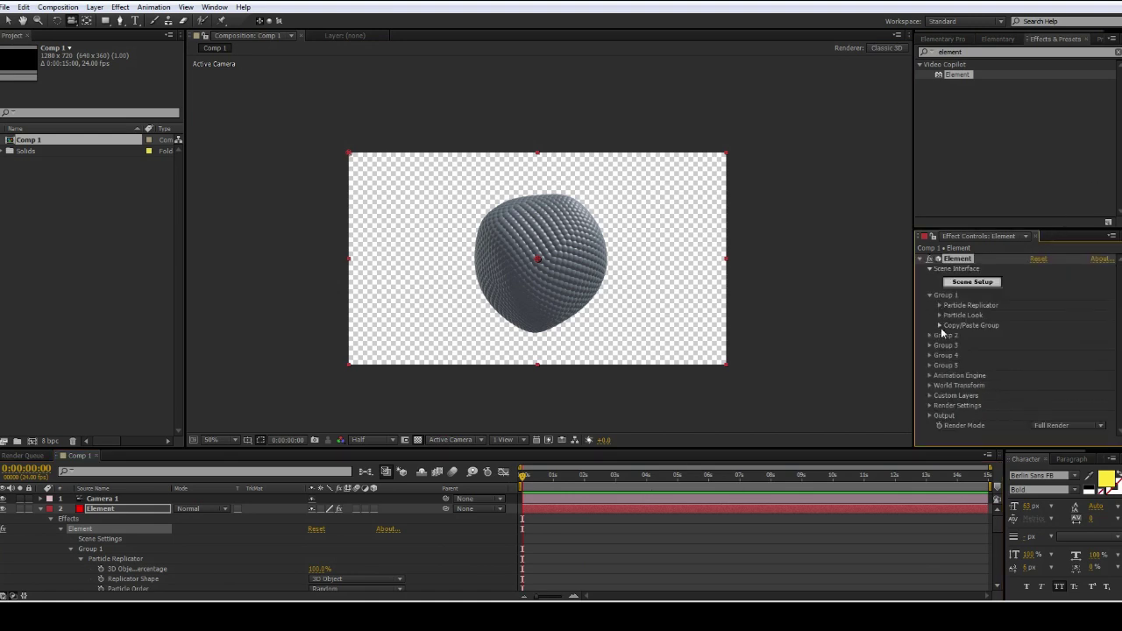
click(939, 326)
click(939, 326)
click(929, 338)
click(940, 368)
click(1016, 380)
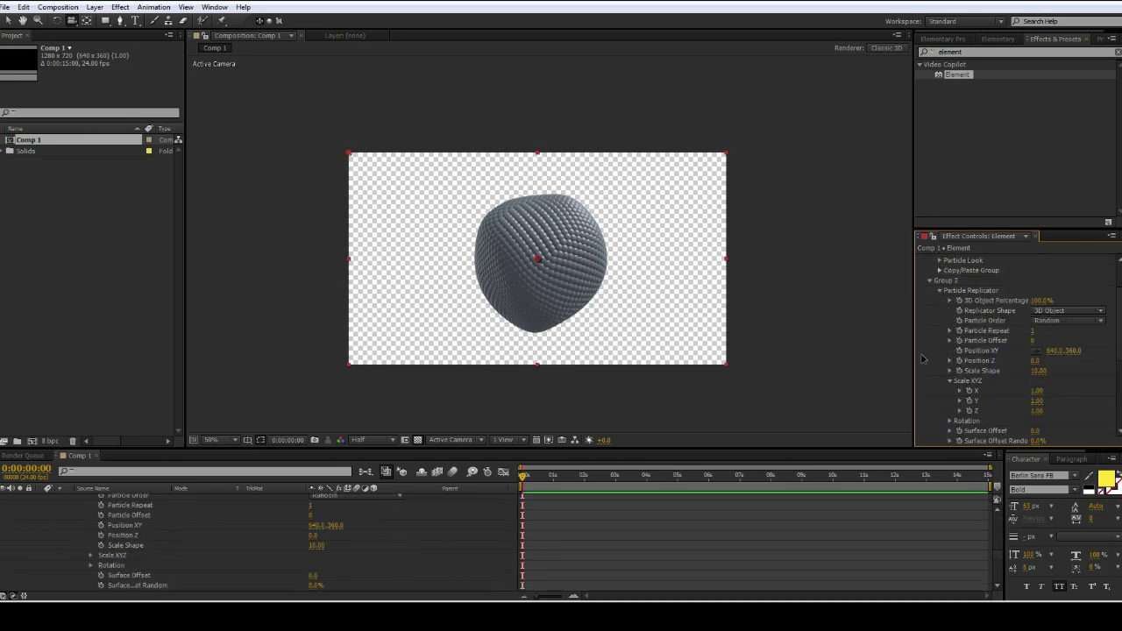
click(928, 283)
click(930, 380)
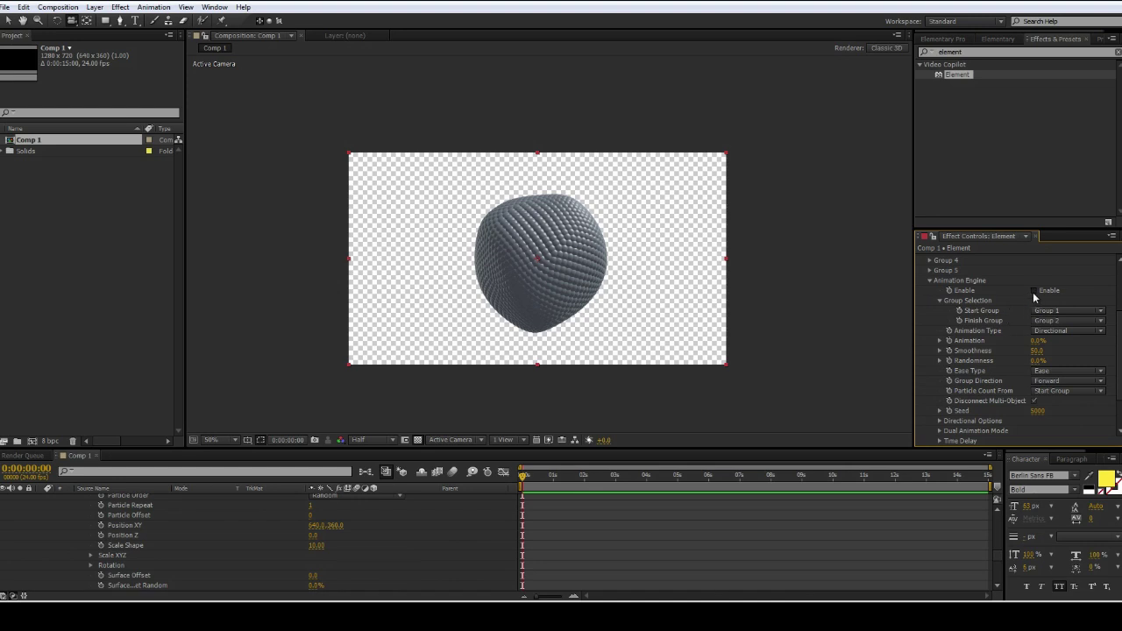
click(930, 281)
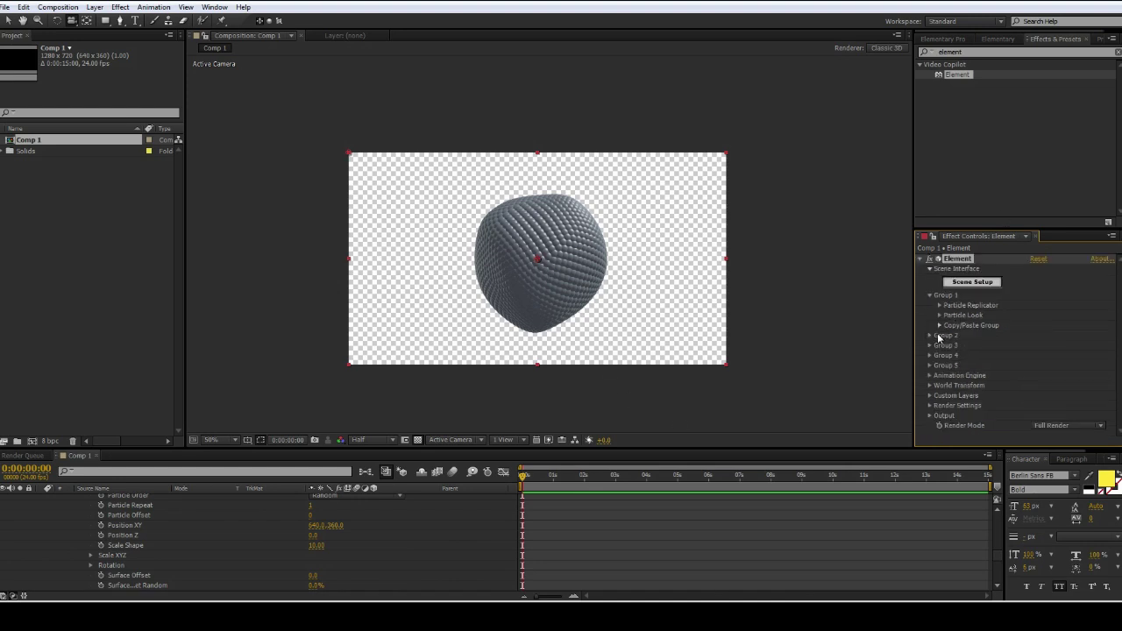
In the scene setup, duplicate sphere_low for group 2 only, keep the original in group 1 only, and apply the red Two_Color material to the copy
click(986, 282)
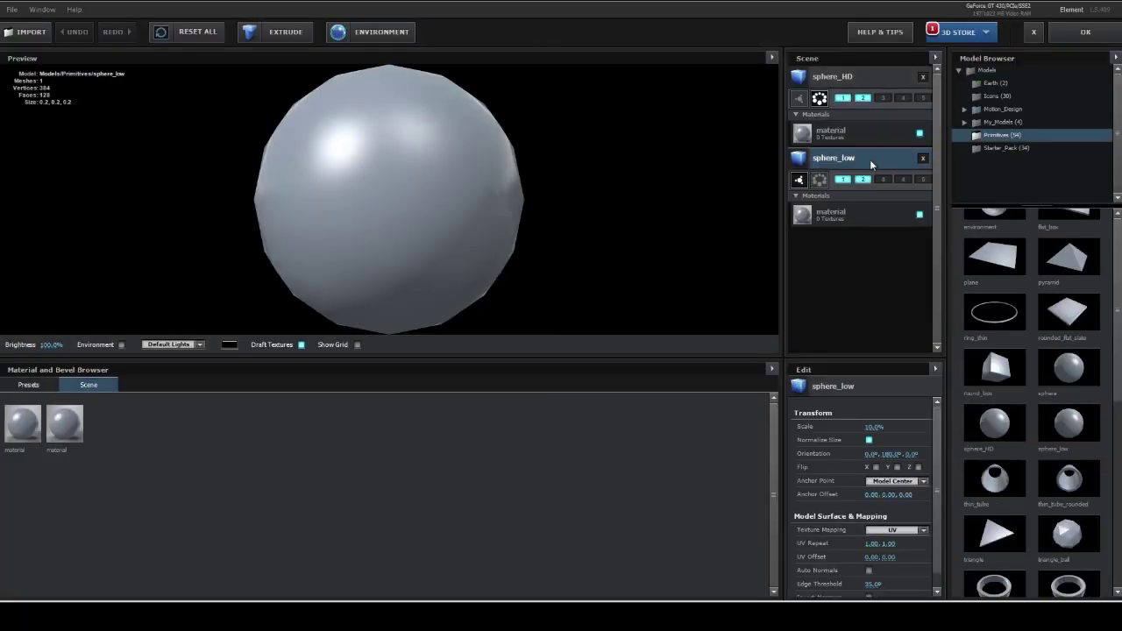
key(ctrl+d)
click(863, 98)
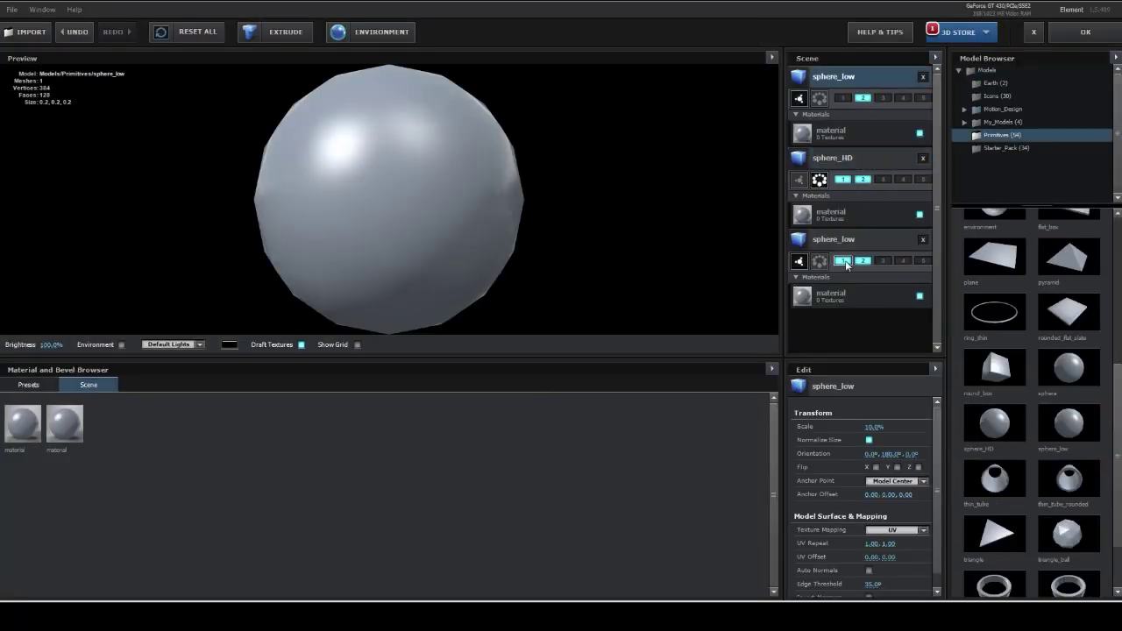
click(28, 385)
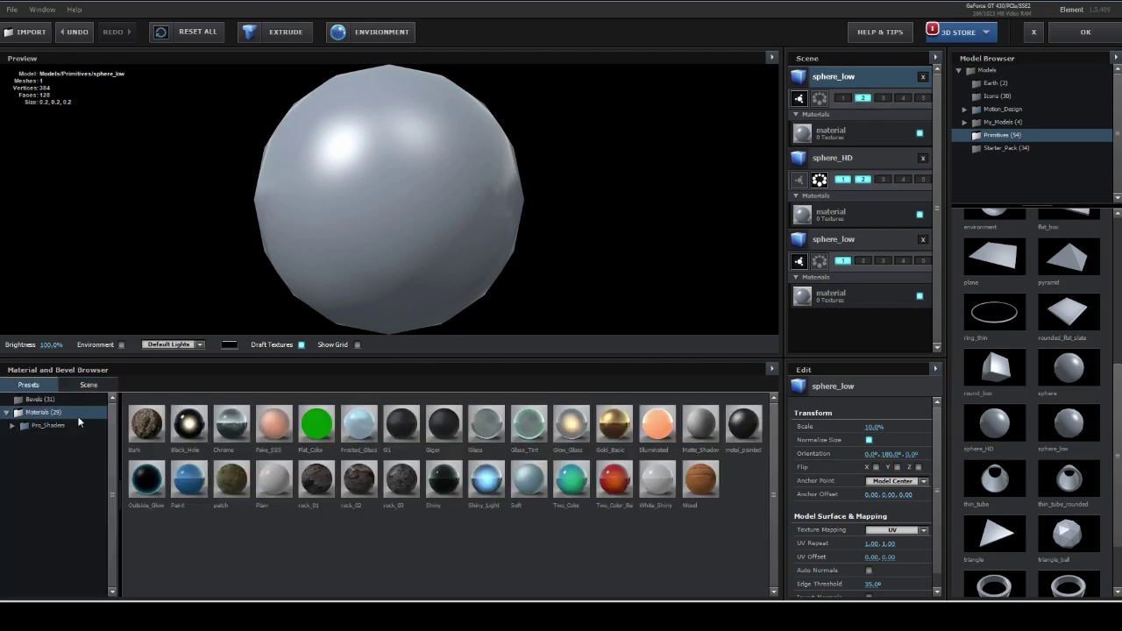
drag(615, 481, 383, 151)
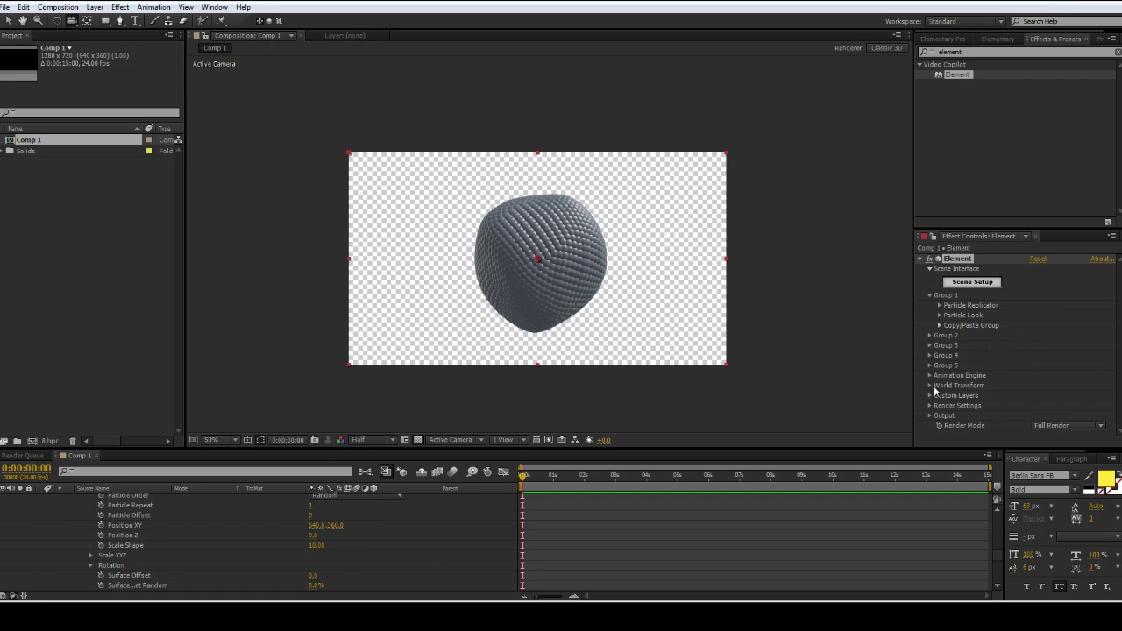
Enable the Animation Engine, set its animation to about 45%, and angle the transition to about -12° yaw and 51° pitch
click(929, 375)
drag(1036, 342, 1061, 345)
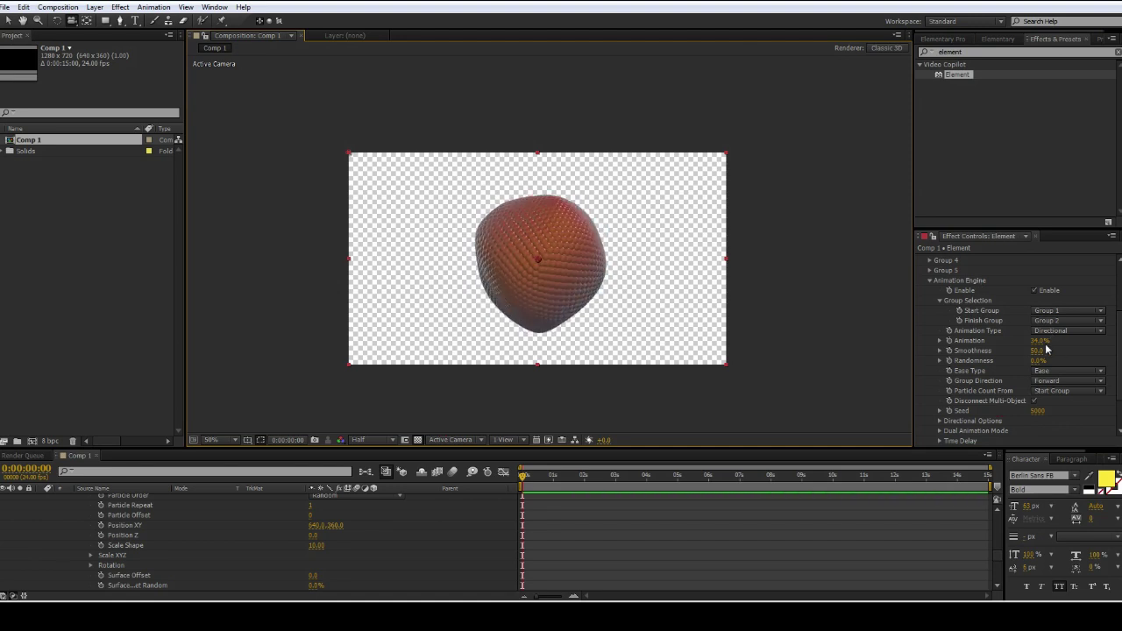
drag(1039, 345, 1081, 341)
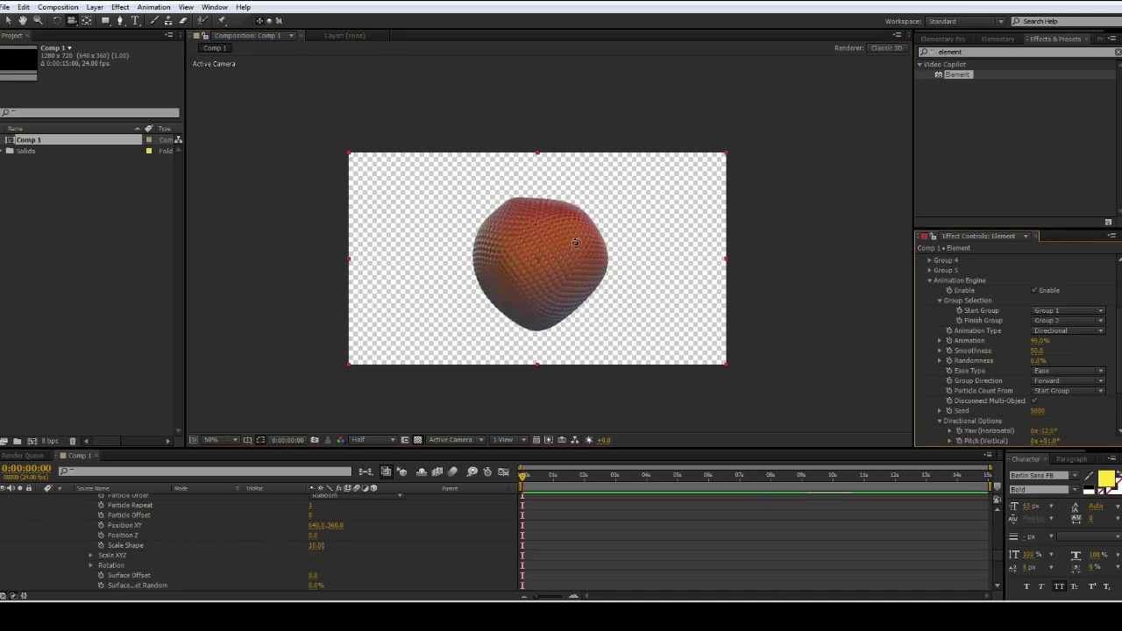
mouse_move(576, 242)
mouse_down()
mouse_move(666, 170)
mouse_move(728, 240)
mouse_move(557, 191)
mouse_move(566, 136)
mouse_move(636, 255)
mouse_move(556, 141)
mouse_up()
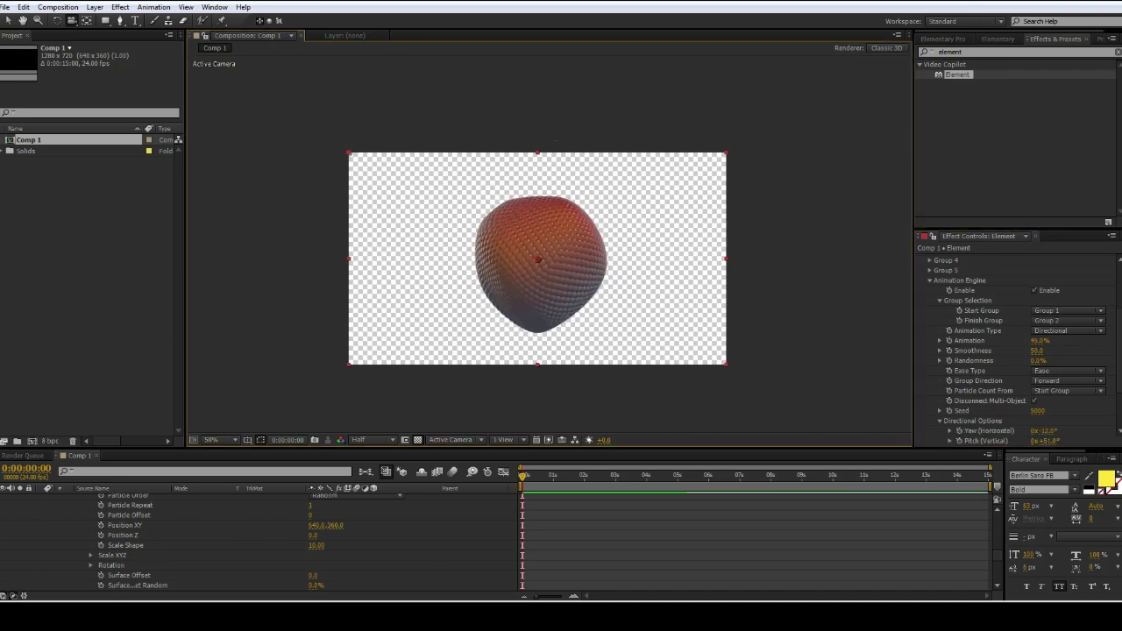
Set the Animation Engine's directional yaw to about 9°, pitch to about 69° and smoothness to about 27
drag(1038, 351, 1017, 357)
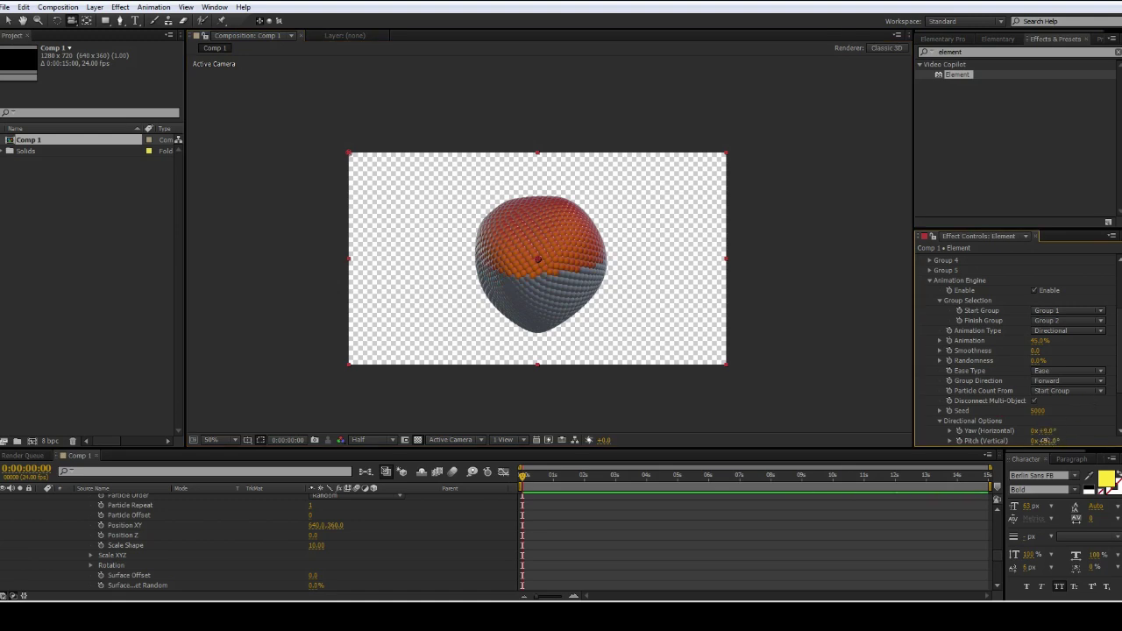
drag(1044, 440, 1024, 440)
drag(611, 279, 628, 269)
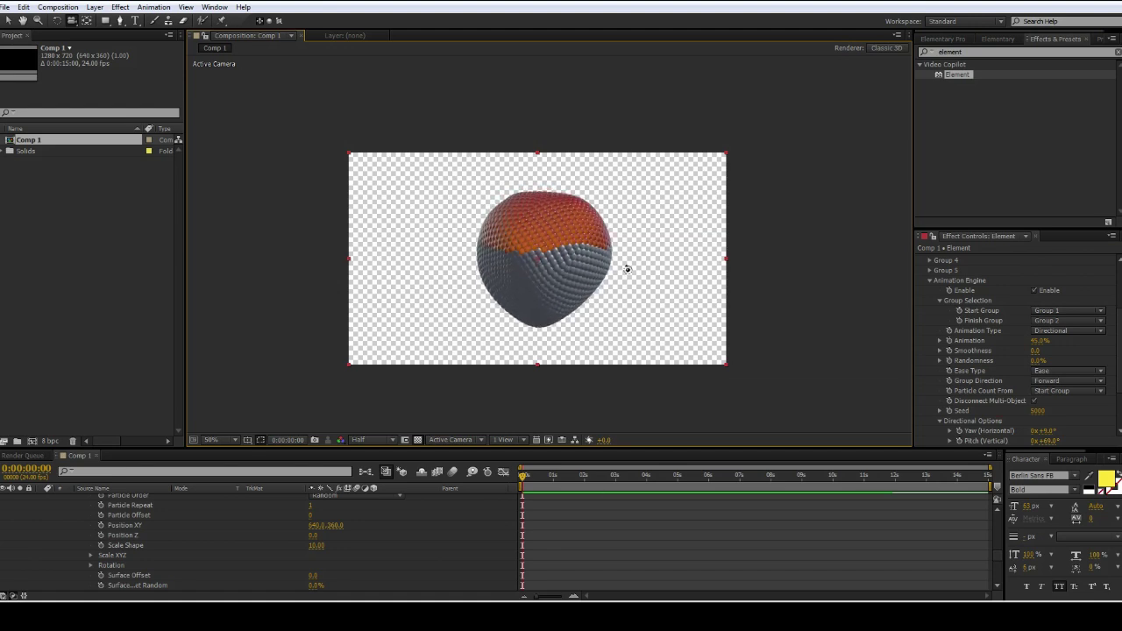
drag(1034, 351, 1051, 351)
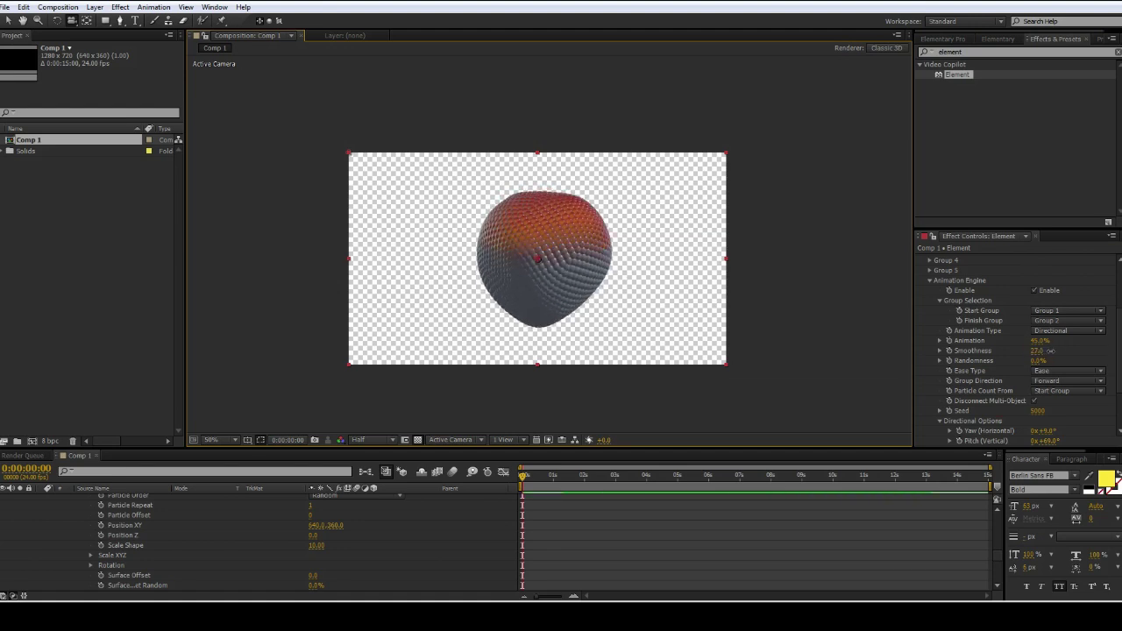
click(930, 280)
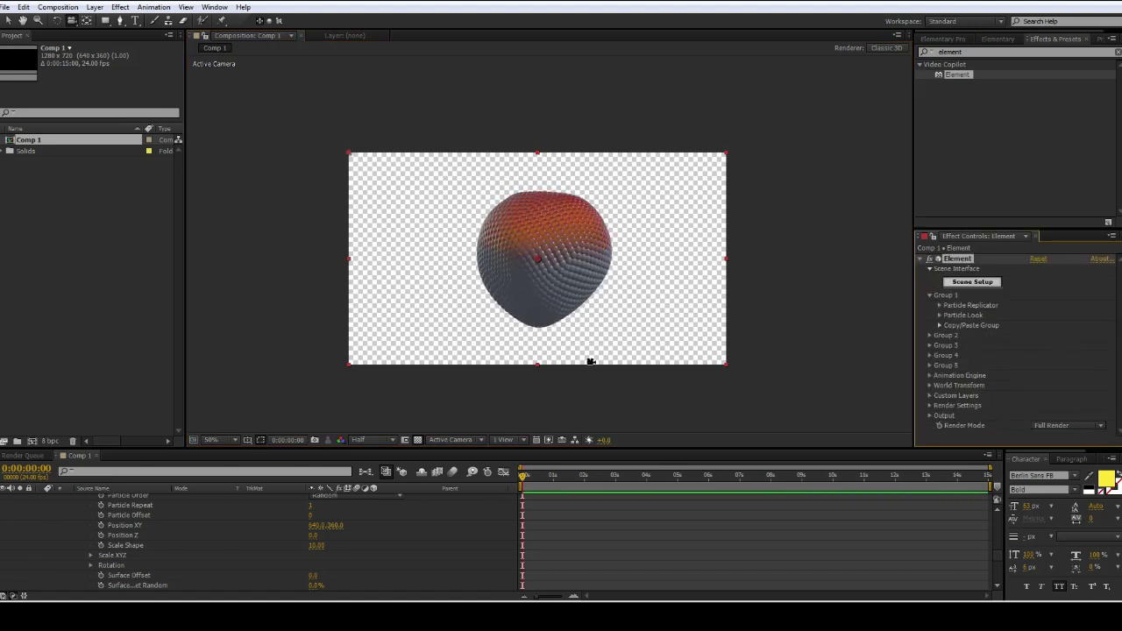
Start keyframing Group 1's Position XY at the first frame and select that property in the timeline
click(940, 305)
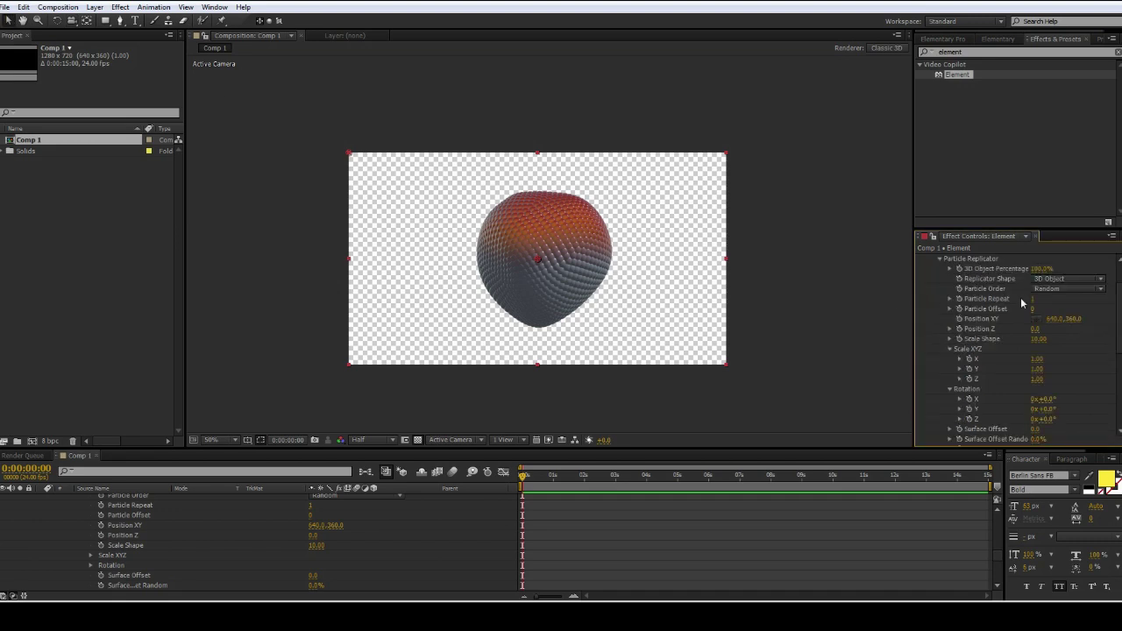
drag(1069, 324, 1110, 348)
key(ctrl+z)
click(957, 319)
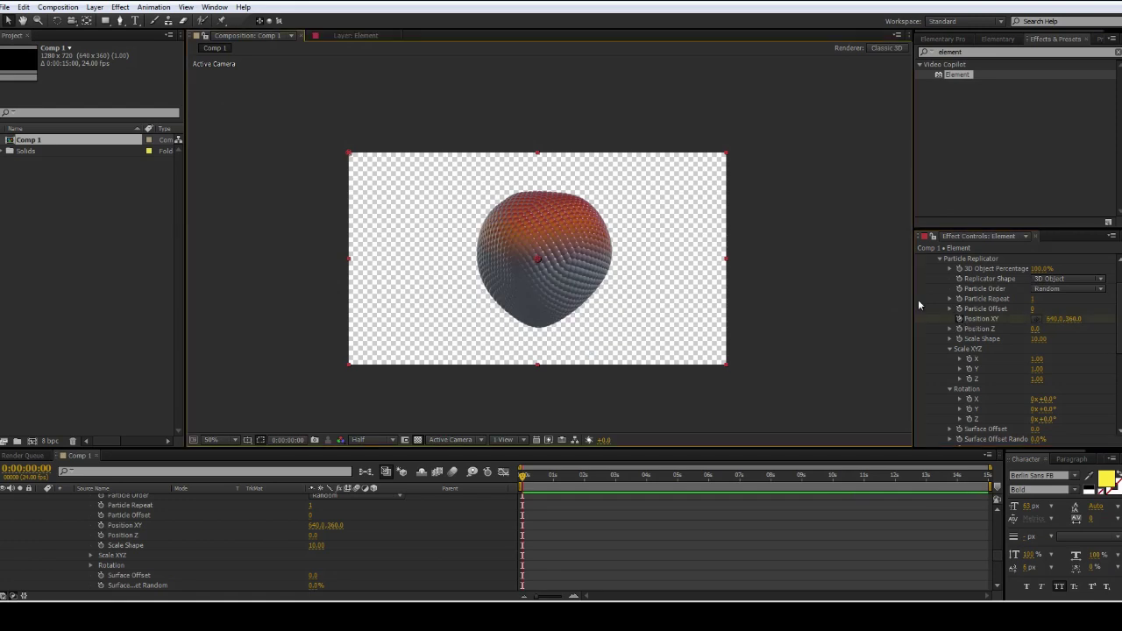
click(553, 512)
scroll(115, 540, up, 3)
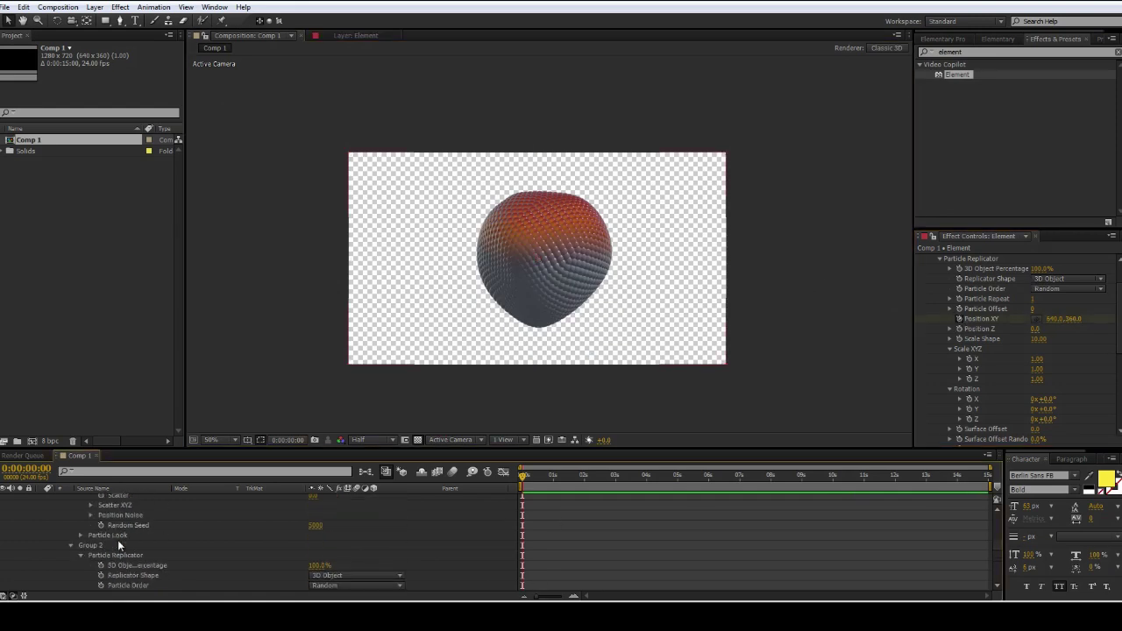
scroll(117, 538, down, 2)
scroll(121, 547, up, 3)
click(149, 574)
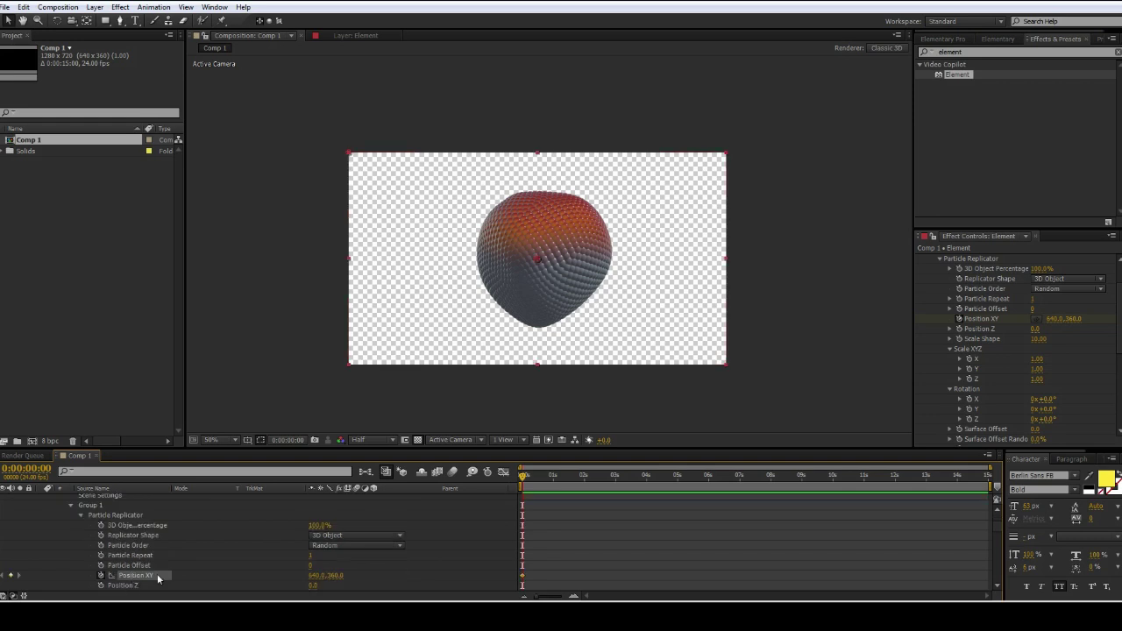
click(157, 574)
Add two more Position XY keyframes at frames 12 and 6
drag(525, 479, 537, 486)
click(610, 536)
mouse_move(534, 478)
mouse_down()
mouse_move(496, 484)
mouse_move(529, 493)
mouse_up()
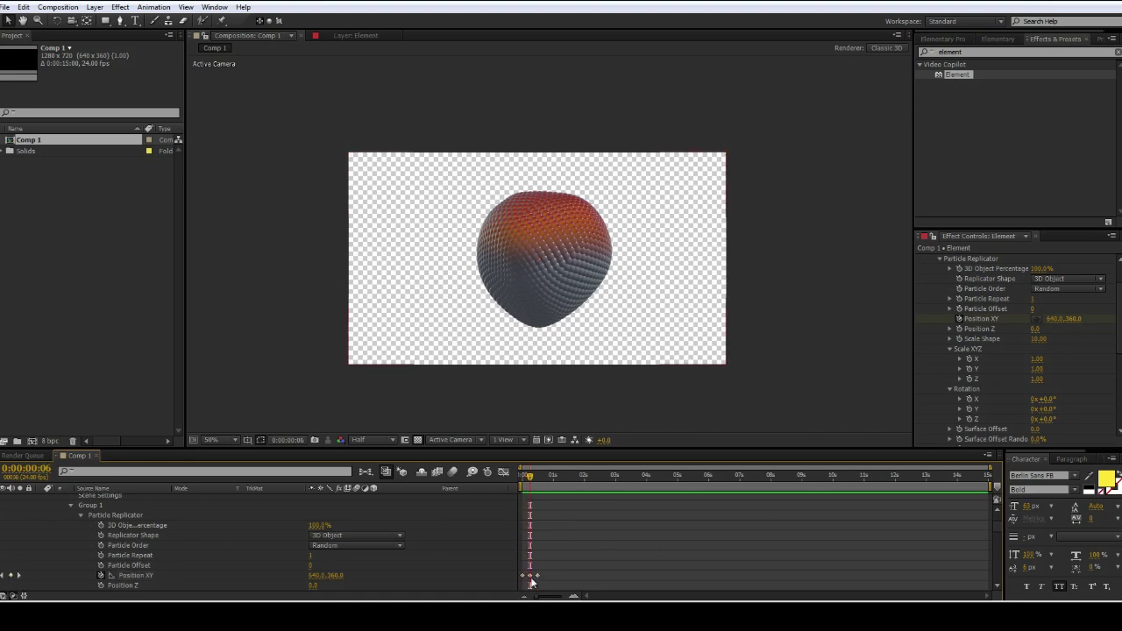
Shift Group 1's Position XY at the frame 6 keyframe to about 640, 414, and check the motion by scrubbing
click(530, 576)
drag(1052, 319, 1099, 316)
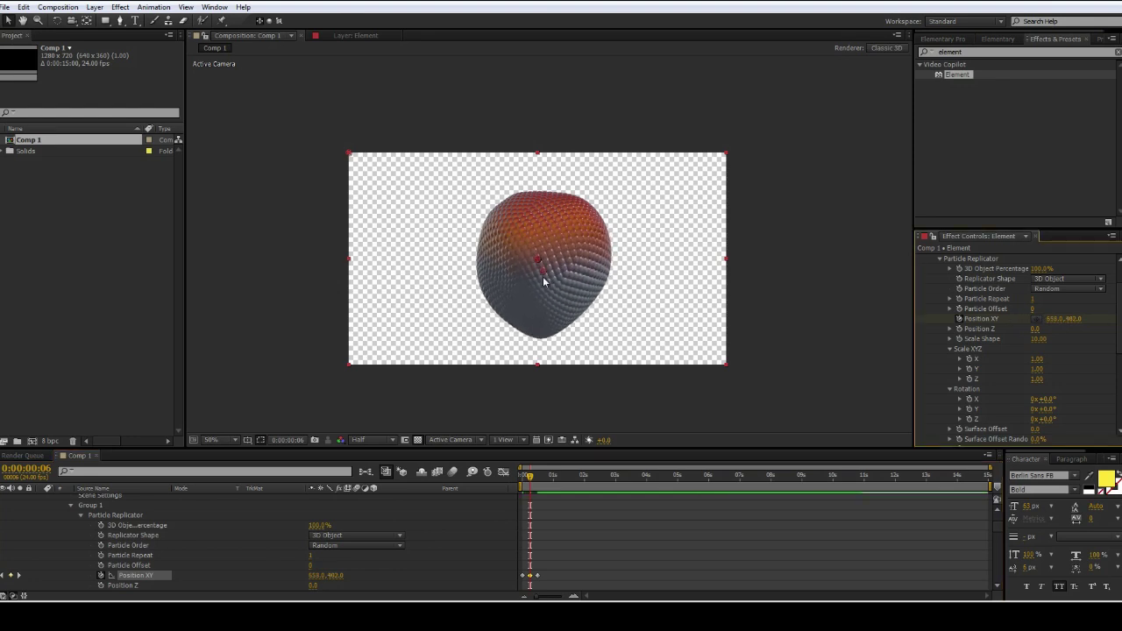
mouse_move(541, 273)
mouse_down()
mouse_move(520, 279)
mouse_move(531, 269)
mouse_move(532, 288)
mouse_move(549, 258)
mouse_move(549, 203)
mouse_move(548, 263)
mouse_move(533, 261)
mouse_move(528, 283)
mouse_move(544, 279)
mouse_move(540, 262)
mouse_move(529, 293)
mouse_move(541, 274)
mouse_up()
drag(530, 476, 537, 487)
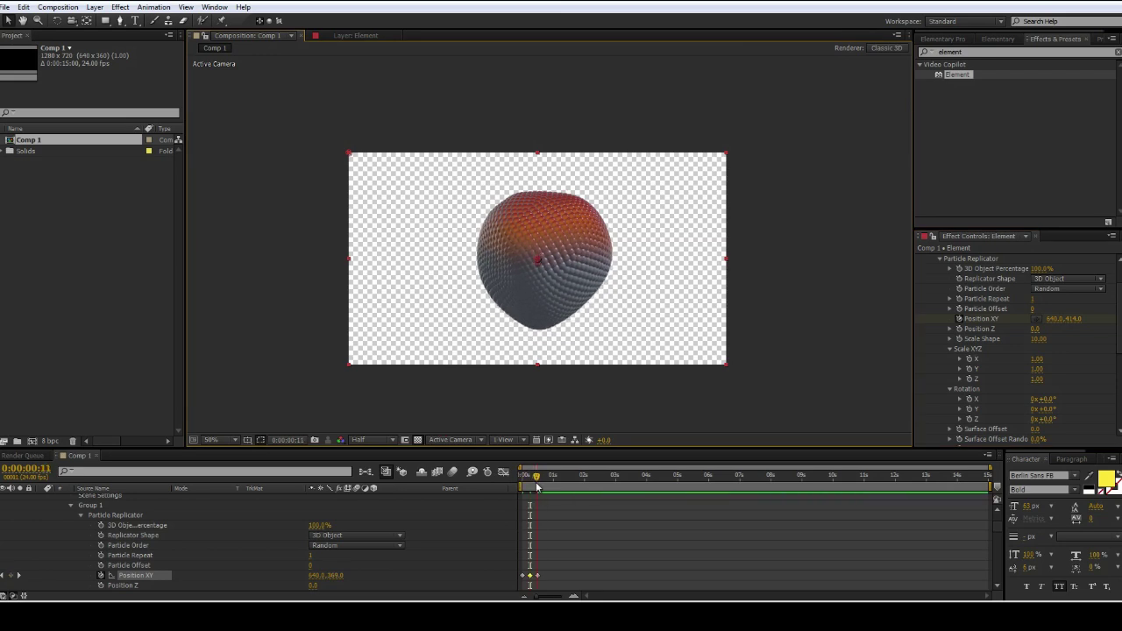
Open the Element layer's own view and bend the Position XY motion path into a curved loop using Bezier handles on its points
drag(619, 563, 518, 588)
key(KP_Enter)
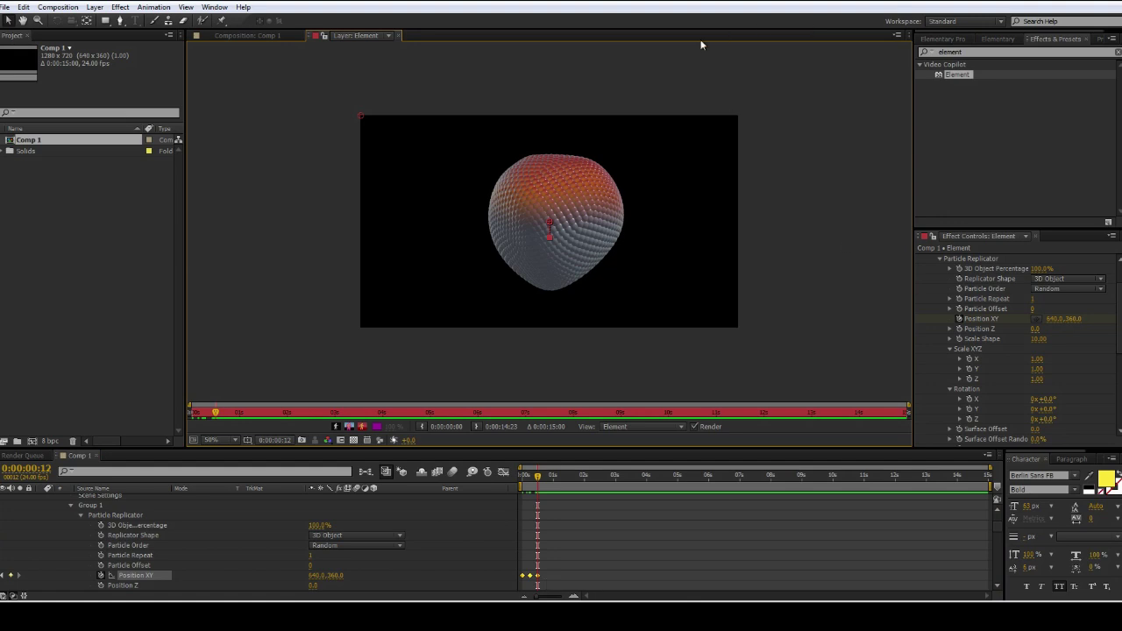
scroll(546, 233, up, 2)
drag(120, 20, 157, 61)
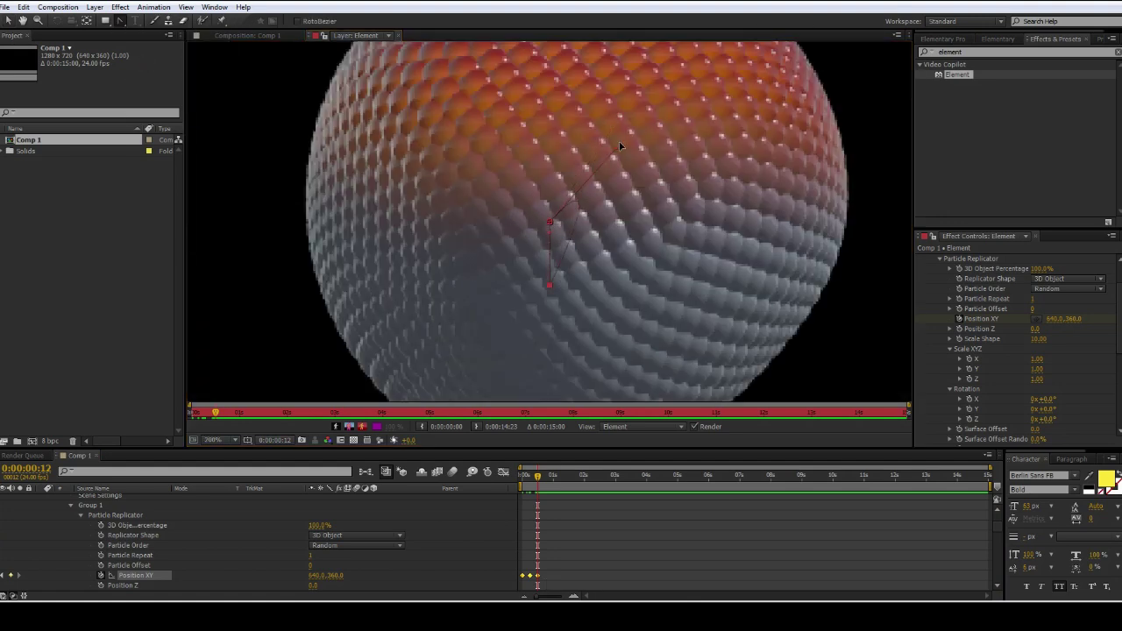
drag(620, 147, 617, 149)
drag(549, 284, 514, 302)
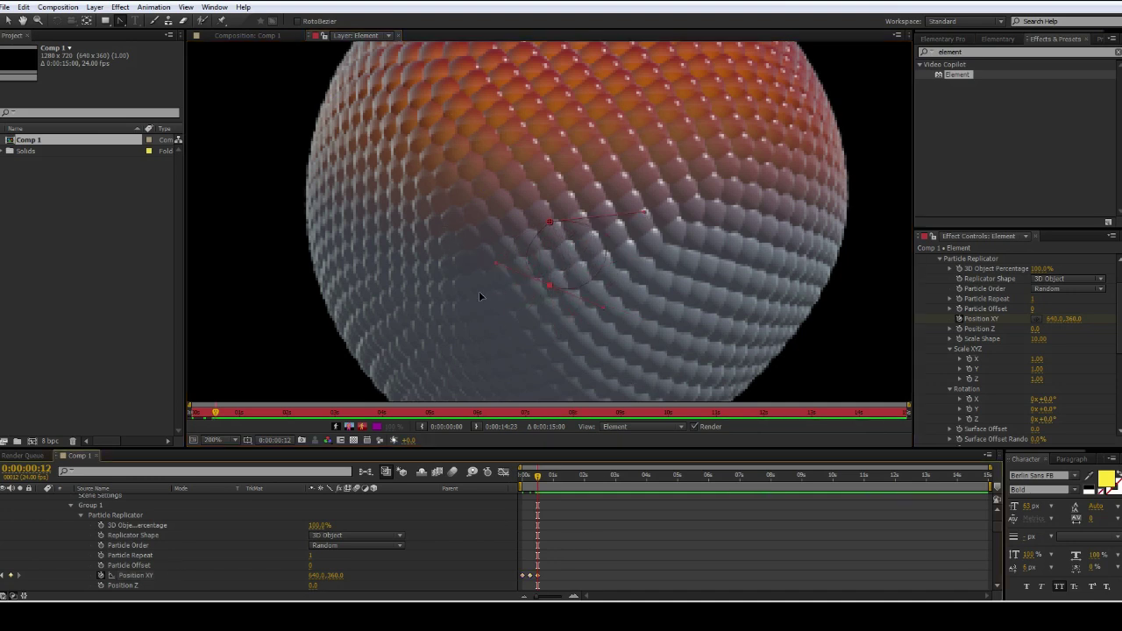
drag(496, 350, 514, 330)
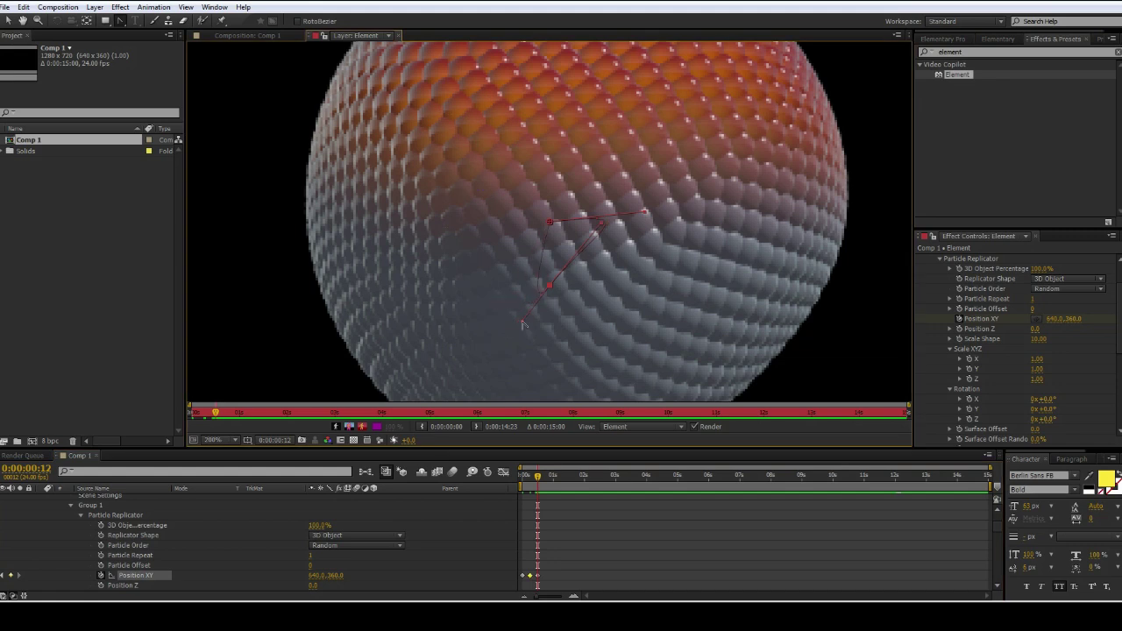
drag(644, 213, 646, 190)
Space out the Position XY keyframes, moving the middle one to about frame 11 and the last one to frame 21
mouse_move(536, 575)
mouse_down()
mouse_move(546, 580)
mouse_move(537, 577)
mouse_up()
click(544, 578)
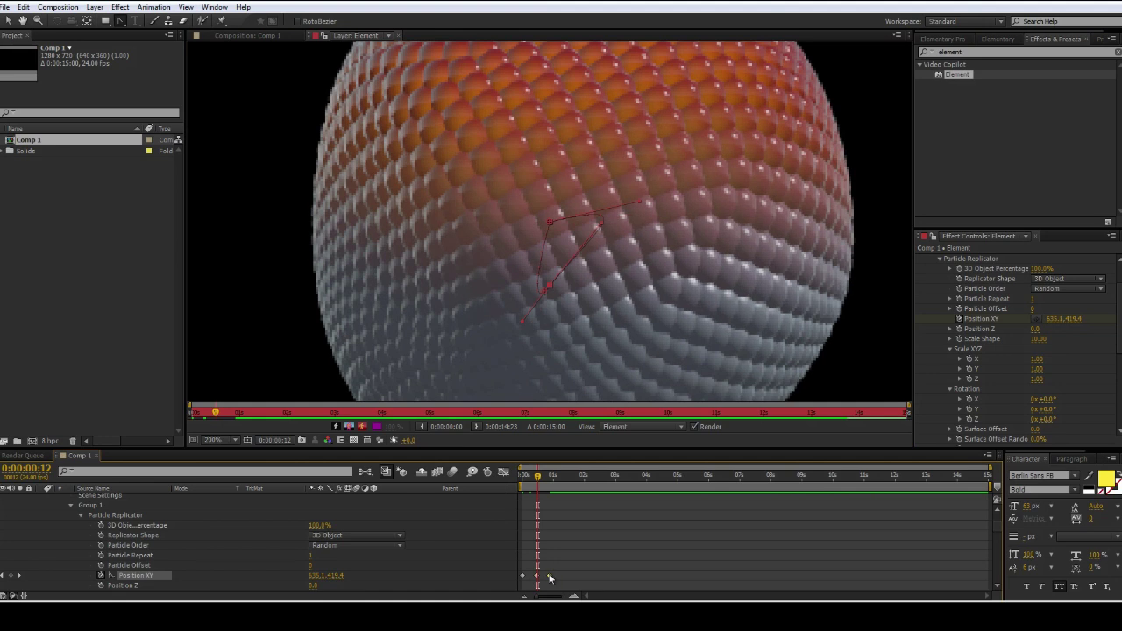
click(552, 578)
Return to the composition view and apply Easy Ease to the first and last Position XY keyframes
scroll(665, 138, down, 1)
click(252, 35)
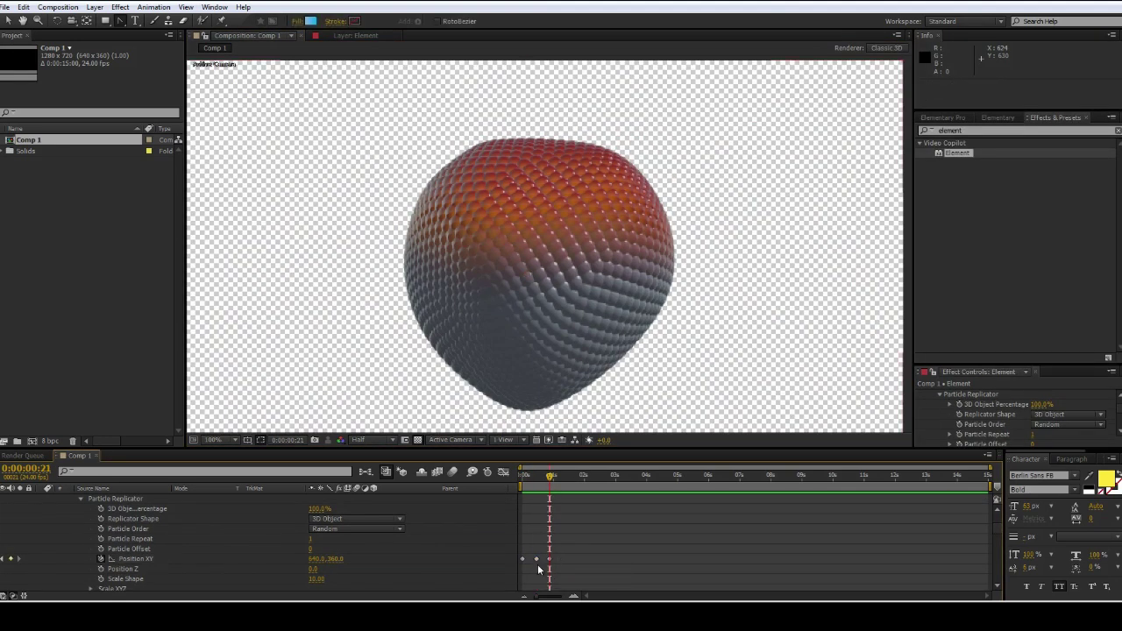
click(548, 559)
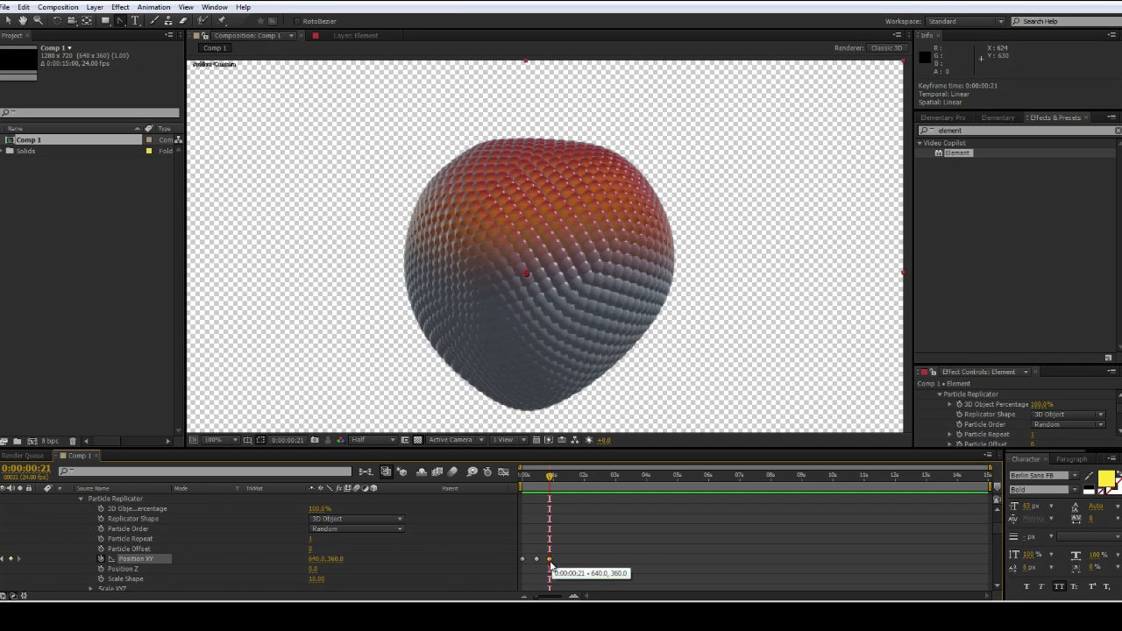
shift+click(523, 559)
key(F9)
click(529, 531)
Play back the eased position motion from the first frame and return to the start
drag(539, 480, 461, 494)
key(space)
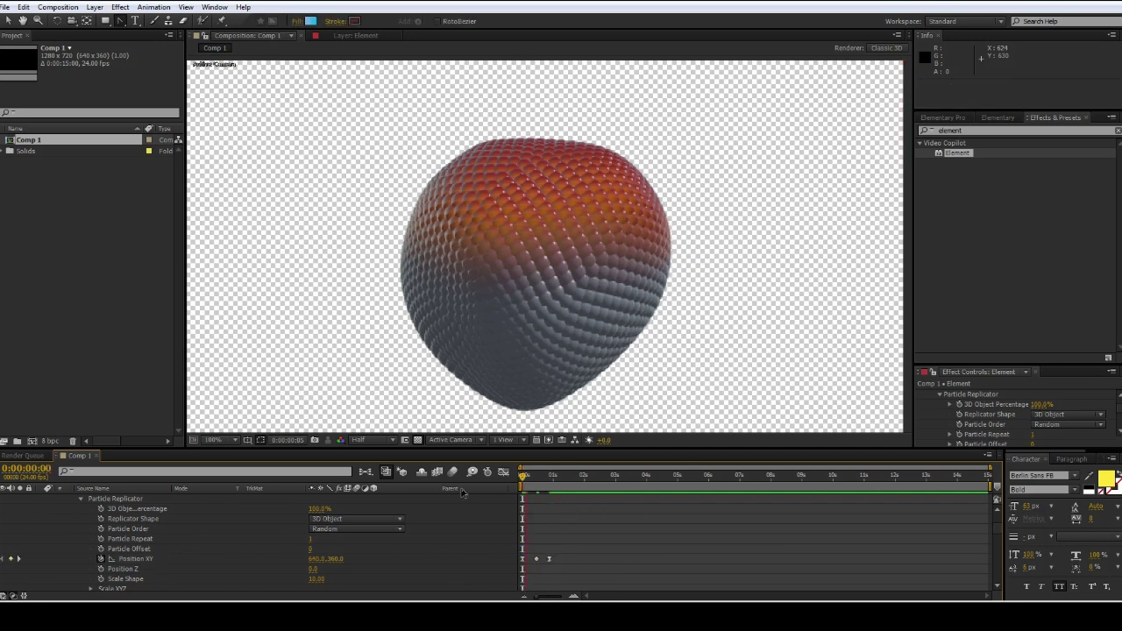
key(space)
click(552, 478)
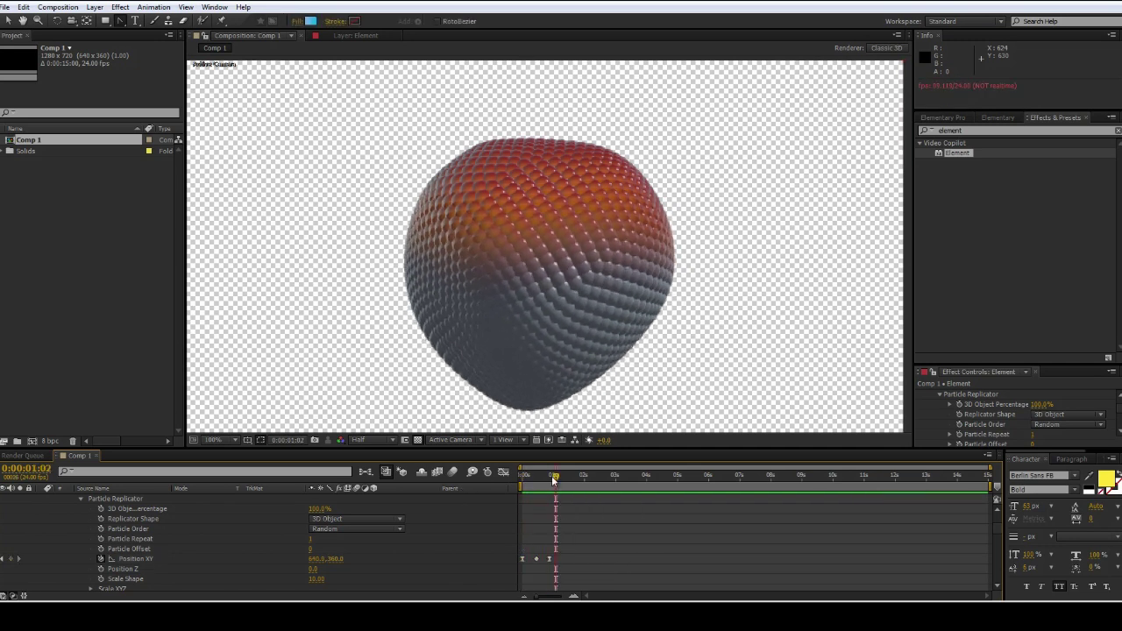
drag(552, 479, 461, 501)
key(space)
key(space)
drag(555, 479, 517, 492)
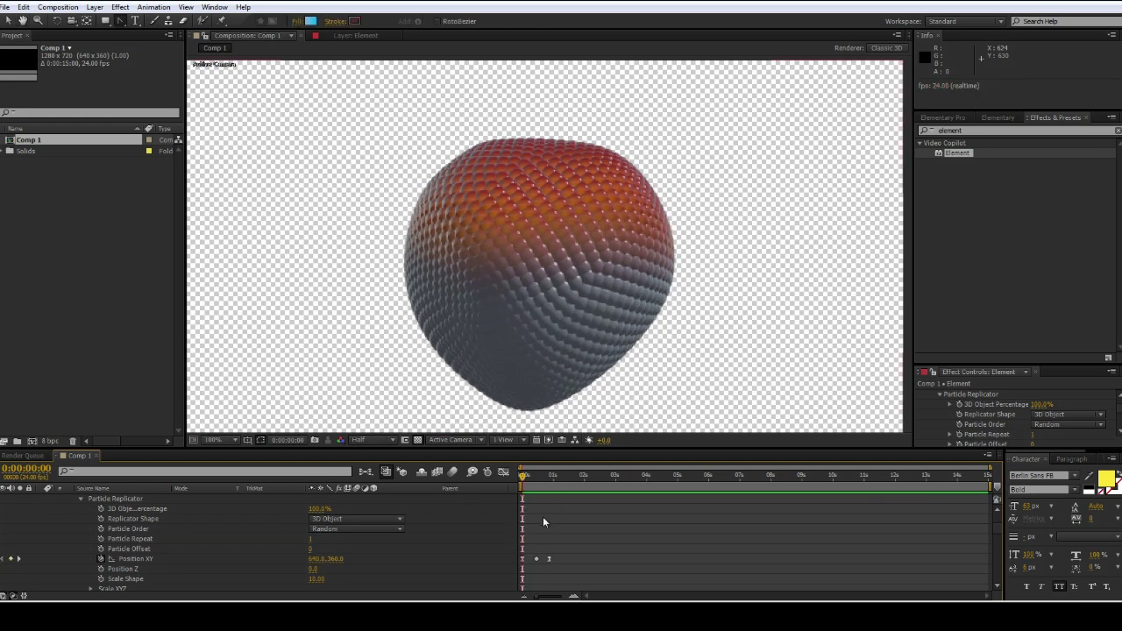
Add the expression loopOut(type = "cycle", numKeyframes = 0) to Group 1's Position XY
alt+click(100, 558)
click(351, 568)
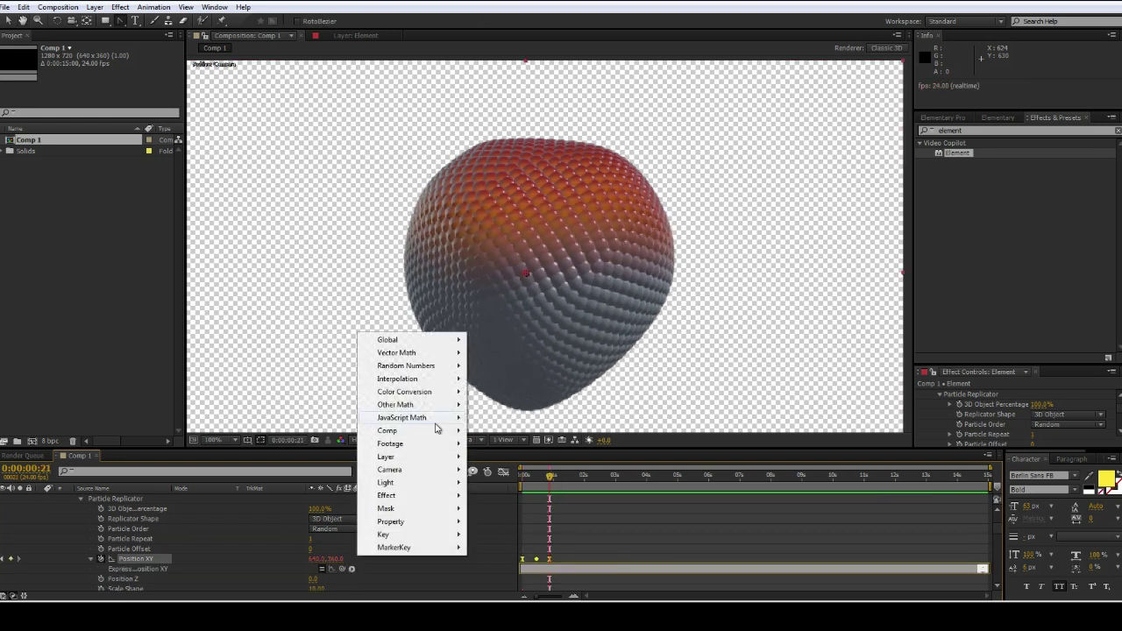
mouse_move(412, 522)
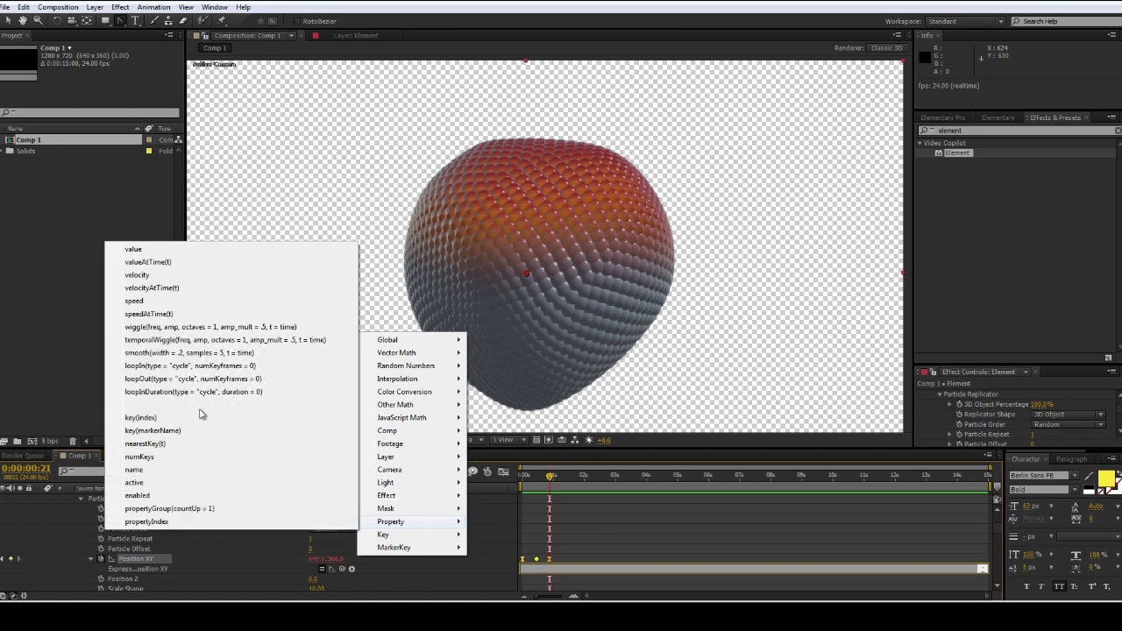
click(184, 378)
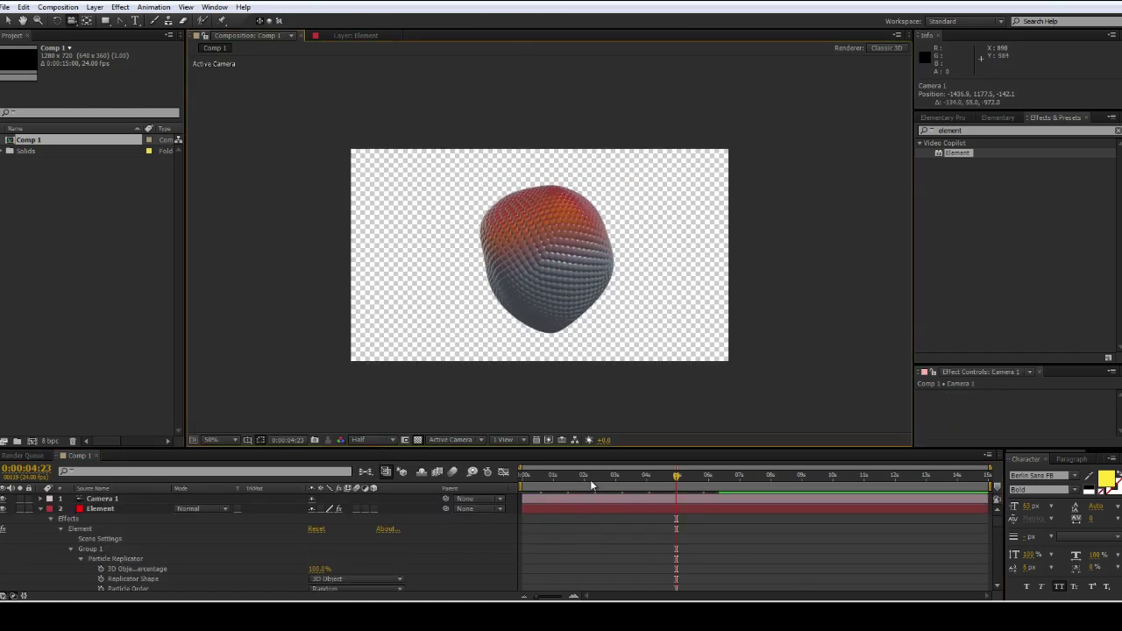
Play back the cycling position animation from the start of the composition
drag(591, 481, 476, 488)
key(space)
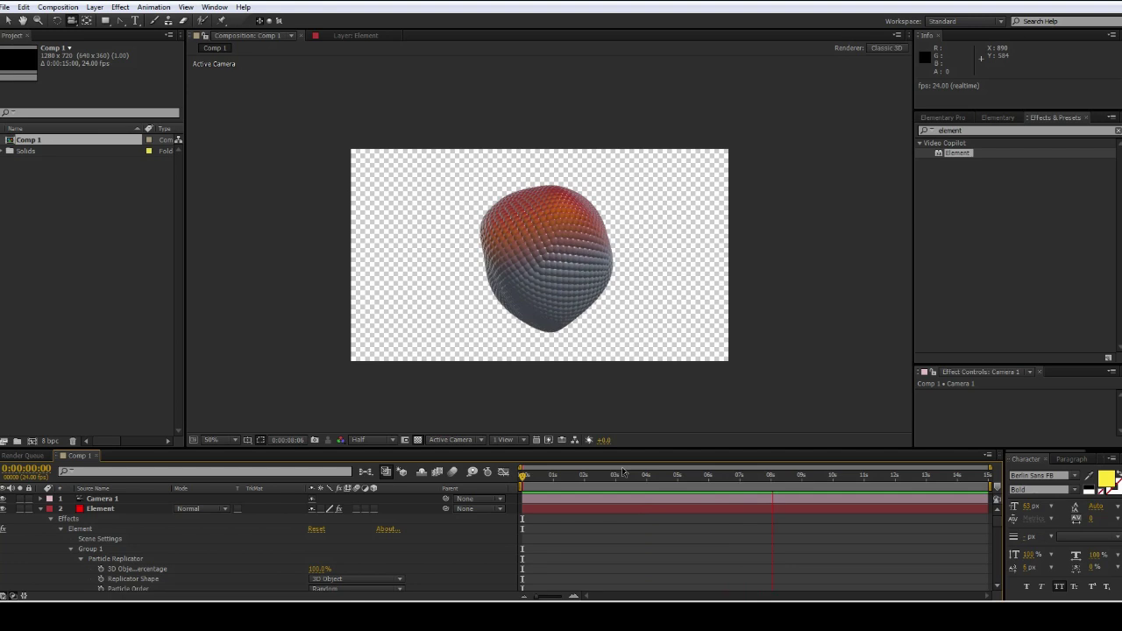
key(space)
Try to animate the Particle Replicator's Y rotation with keyframes at frames 0, 11 and 21
scroll(604, 525, down, 3)
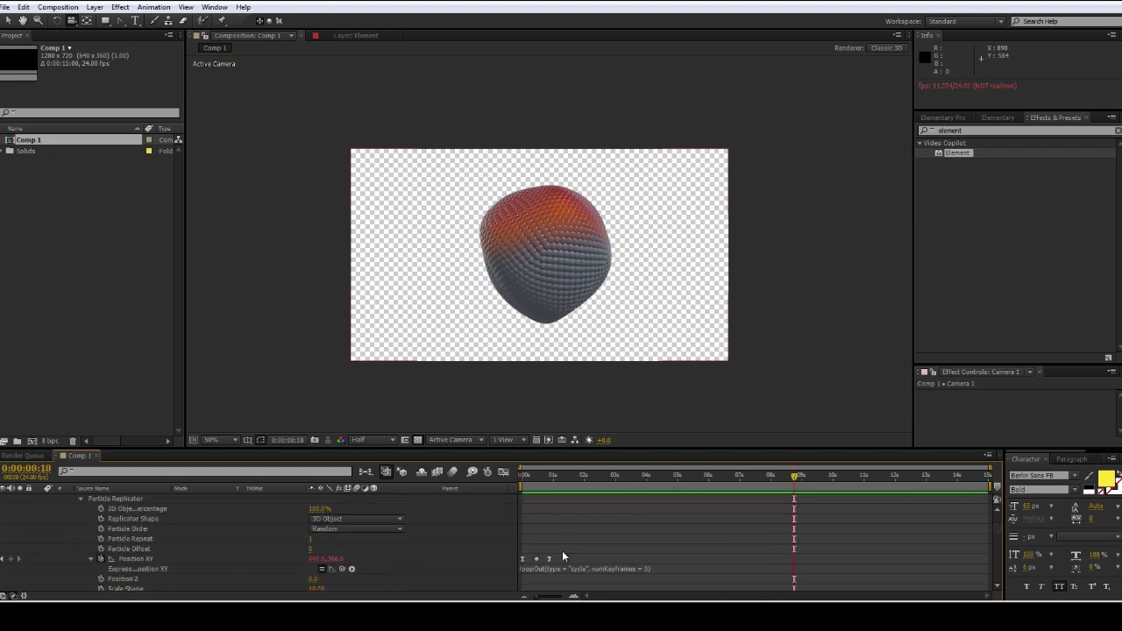
click(550, 478)
scroll(117, 550, down, 3)
scroll(118, 554, up, 2)
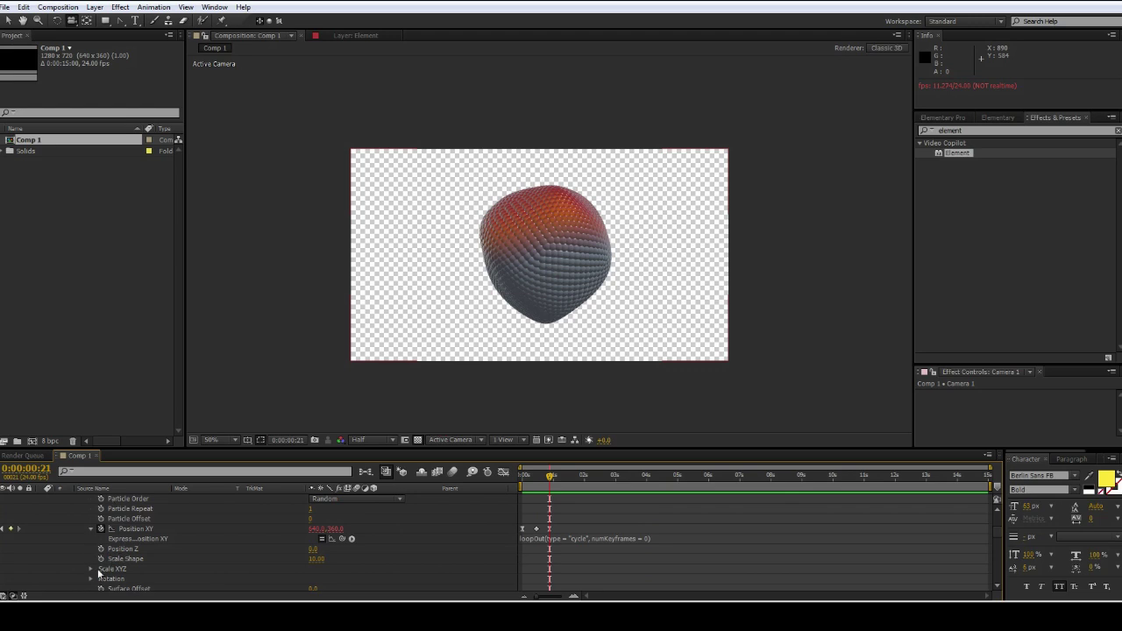
click(92, 578)
scroll(116, 581, down, 1)
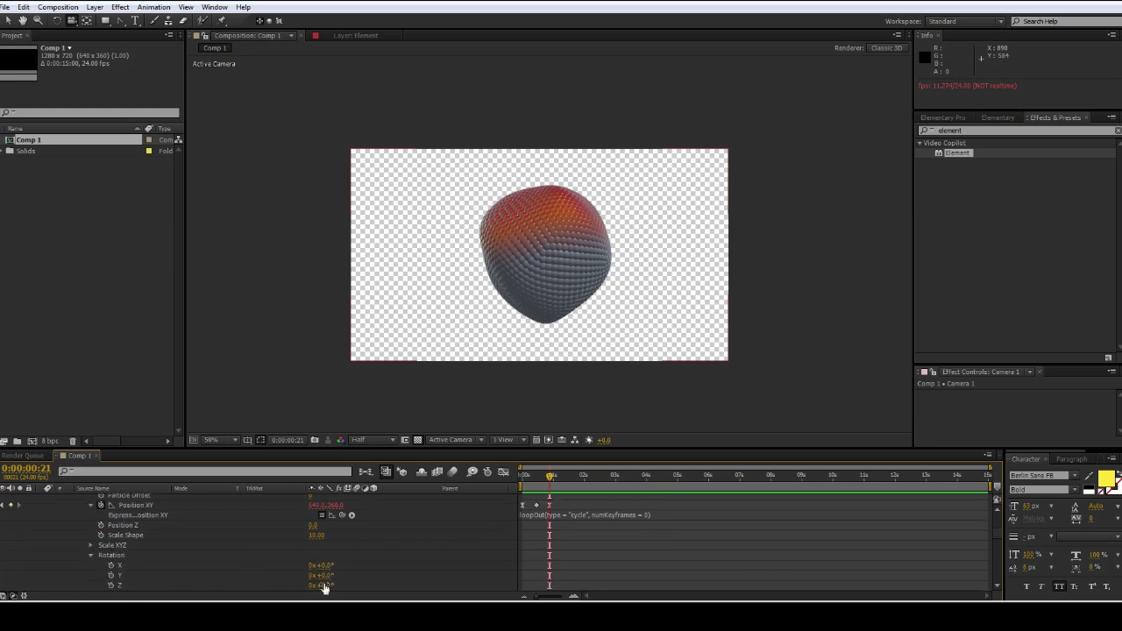
click(111, 575)
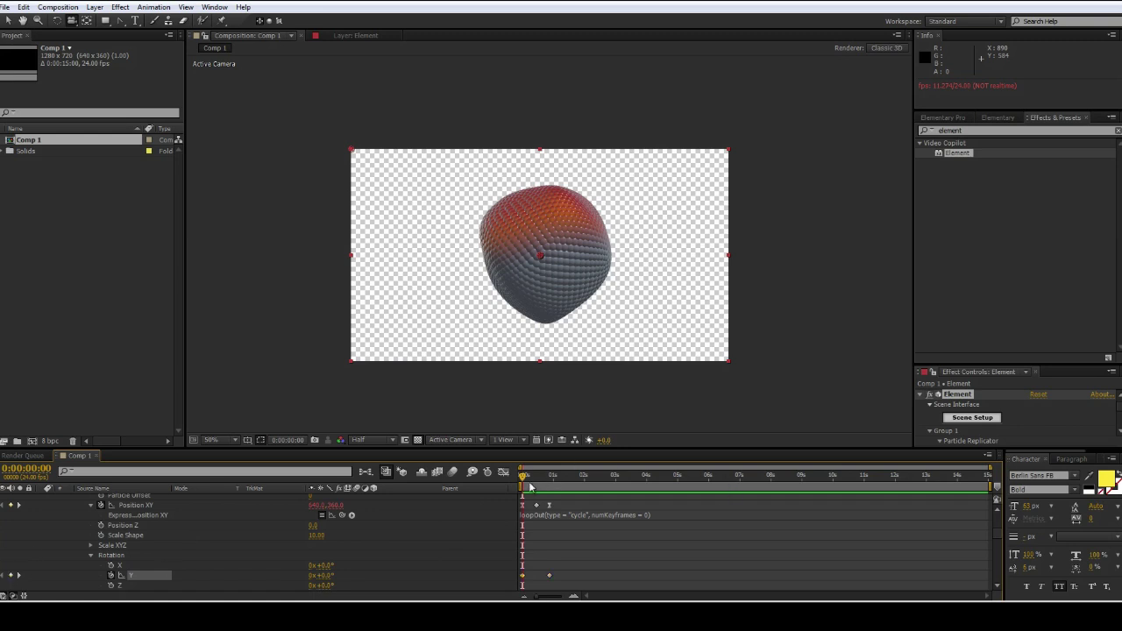
drag(531, 480, 536, 480)
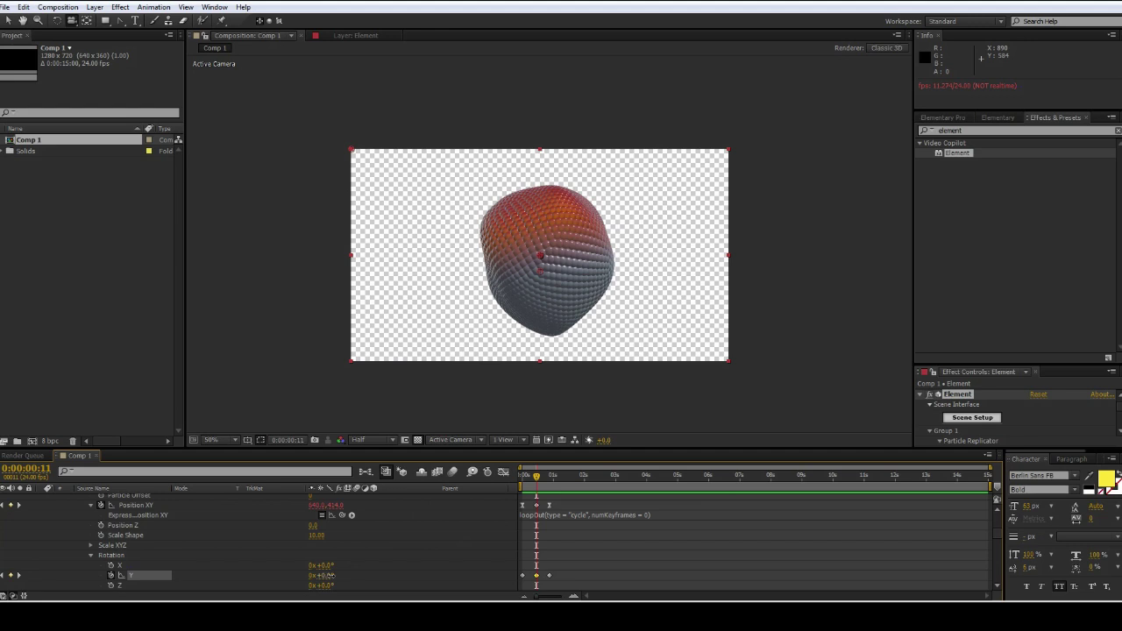
drag(331, 576, 279, 579)
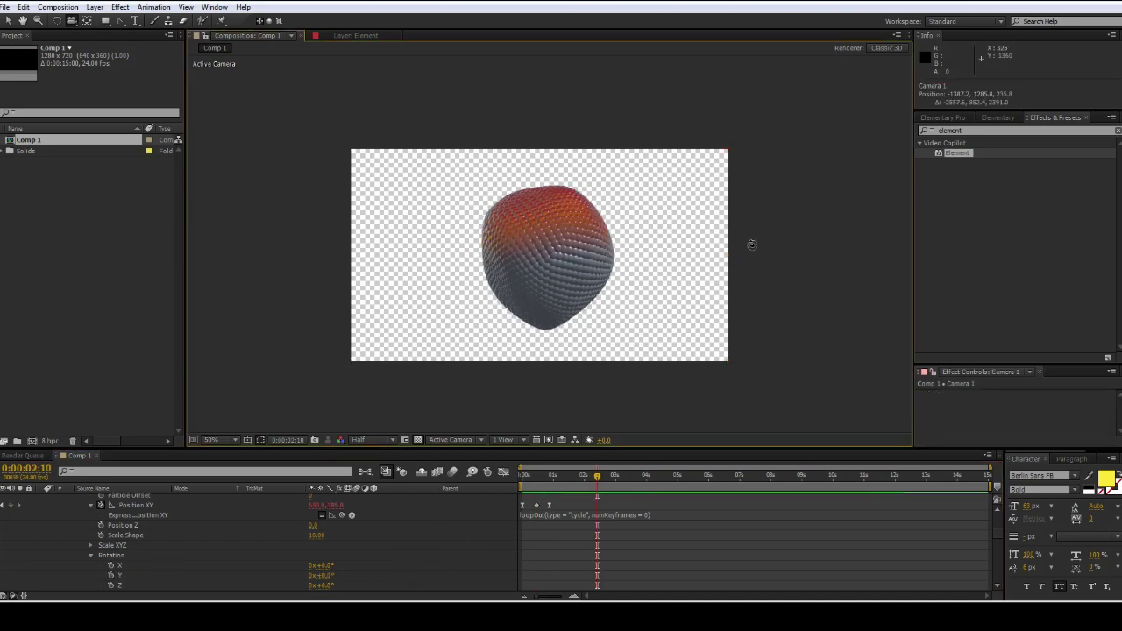
Orbit the camera around the sphere and preview the looping animation from the new angle
drag(751, 245, 784, 231)
key(KP_0)
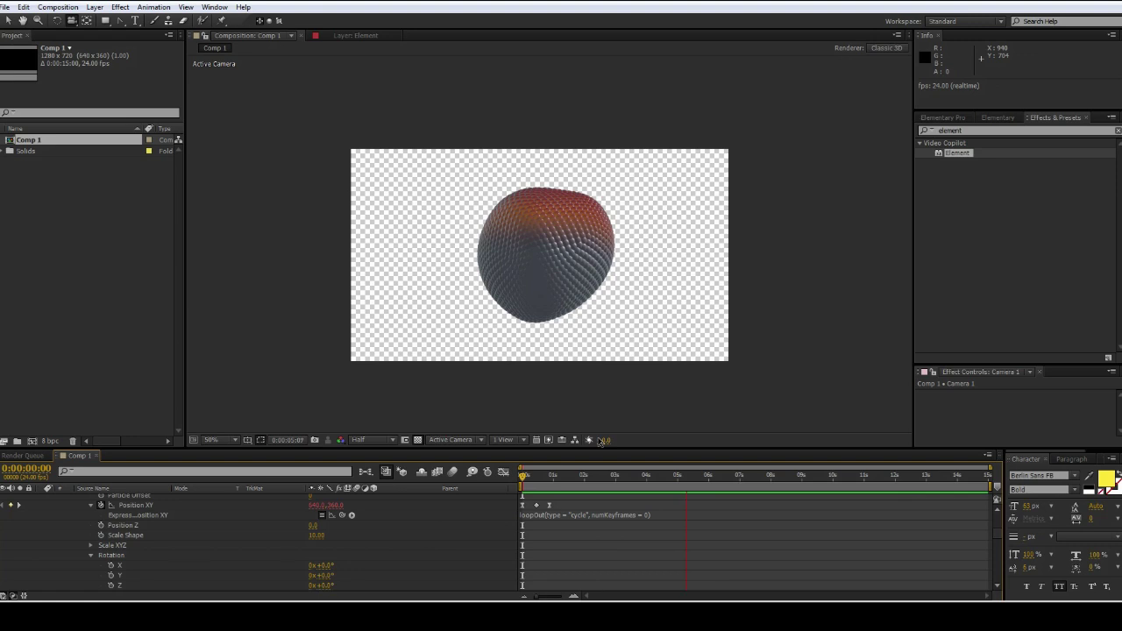
key(space)
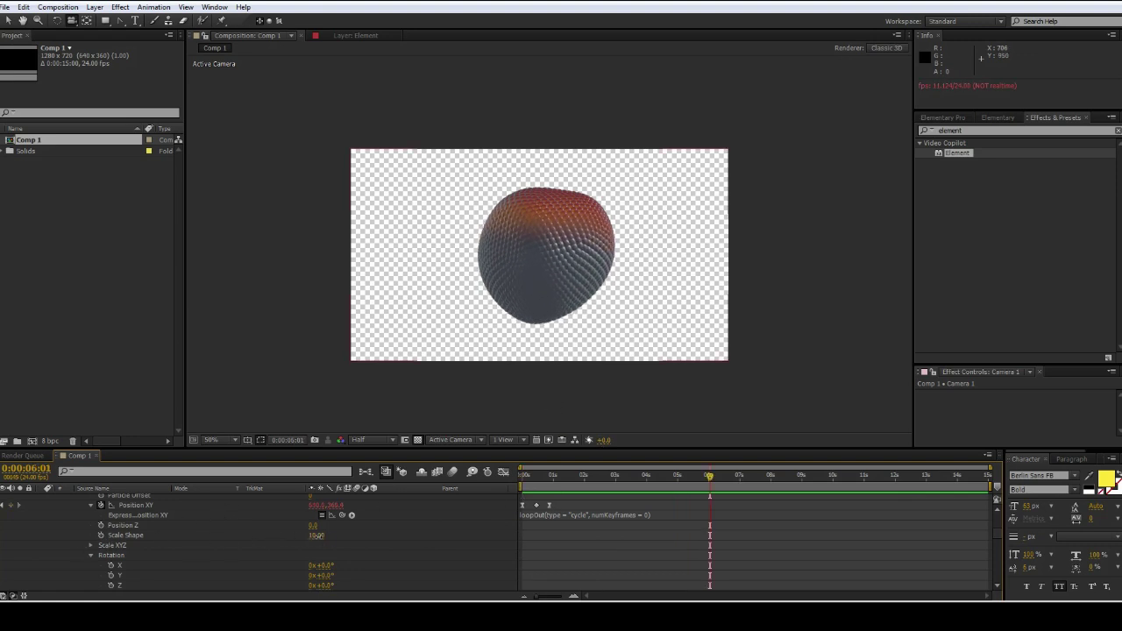
Try Scale Shape at about 11, restore it to 10, and keyframe it at frames 0 and 21
drag(314, 536, 326, 539)
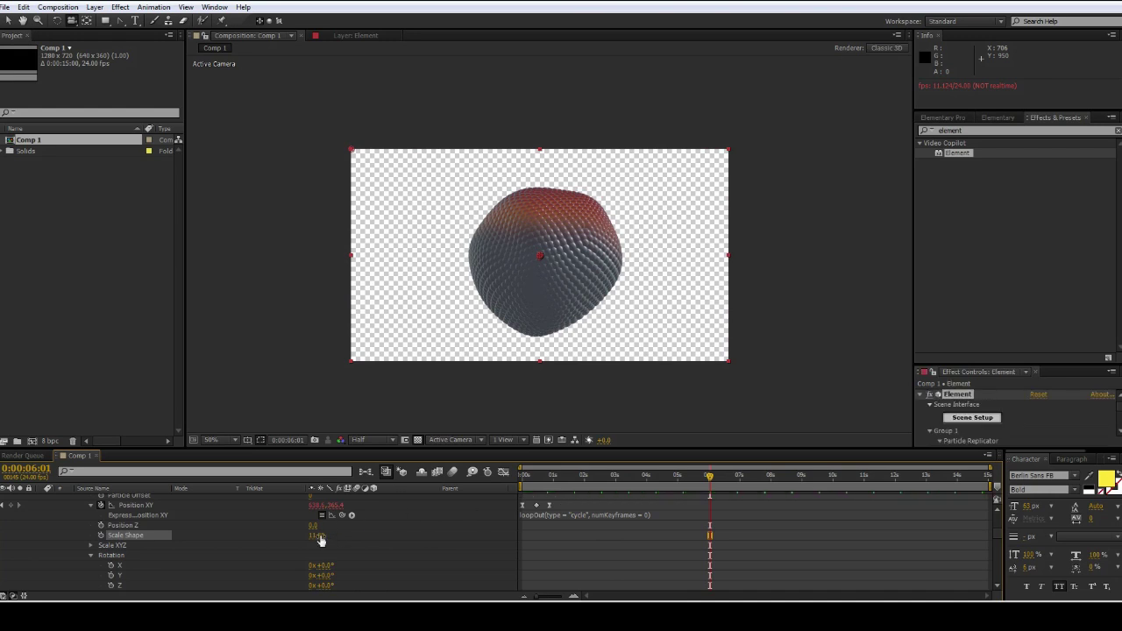
click(490, 547)
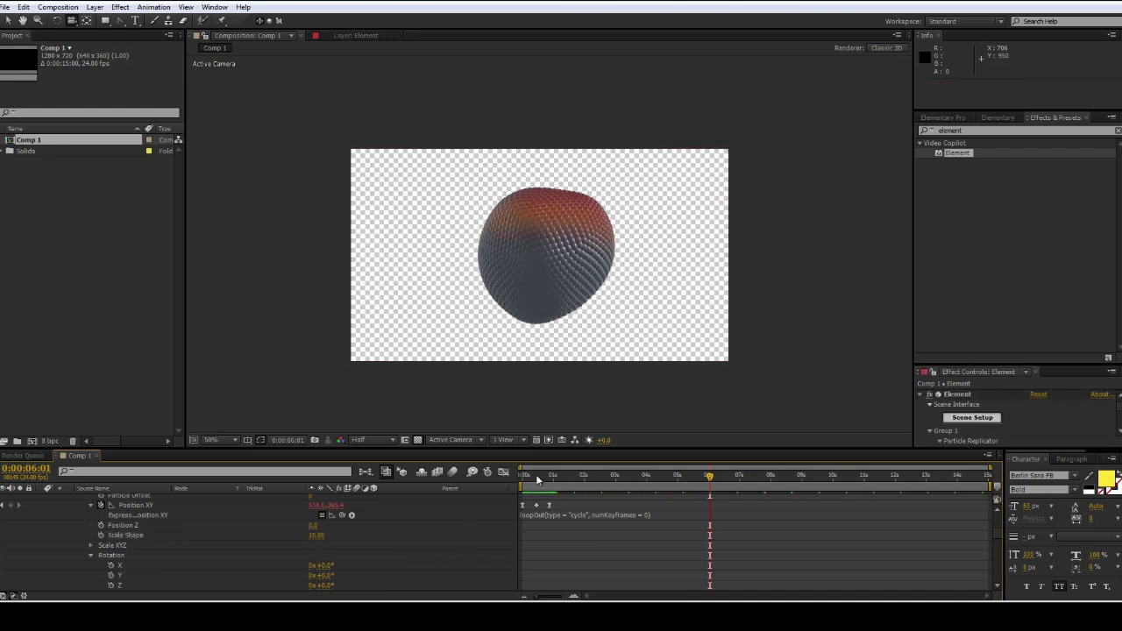
drag(535, 475, 521, 476)
click(125, 535)
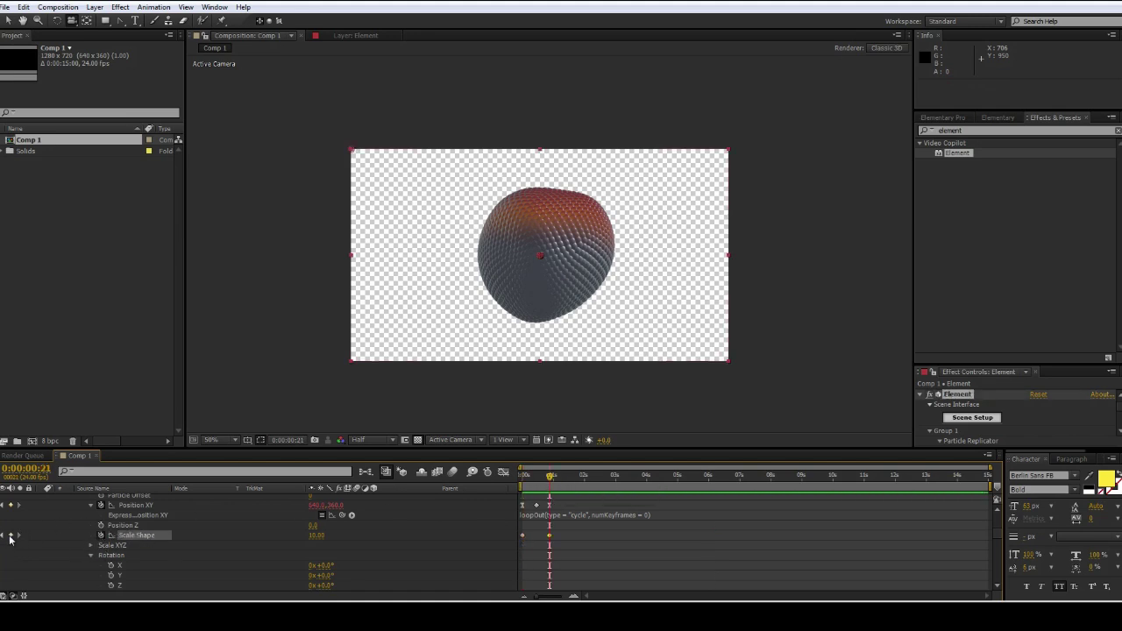
Set Scale Shape to 11 at frame 11, between its two existing keyframes
drag(543, 485, 526, 495)
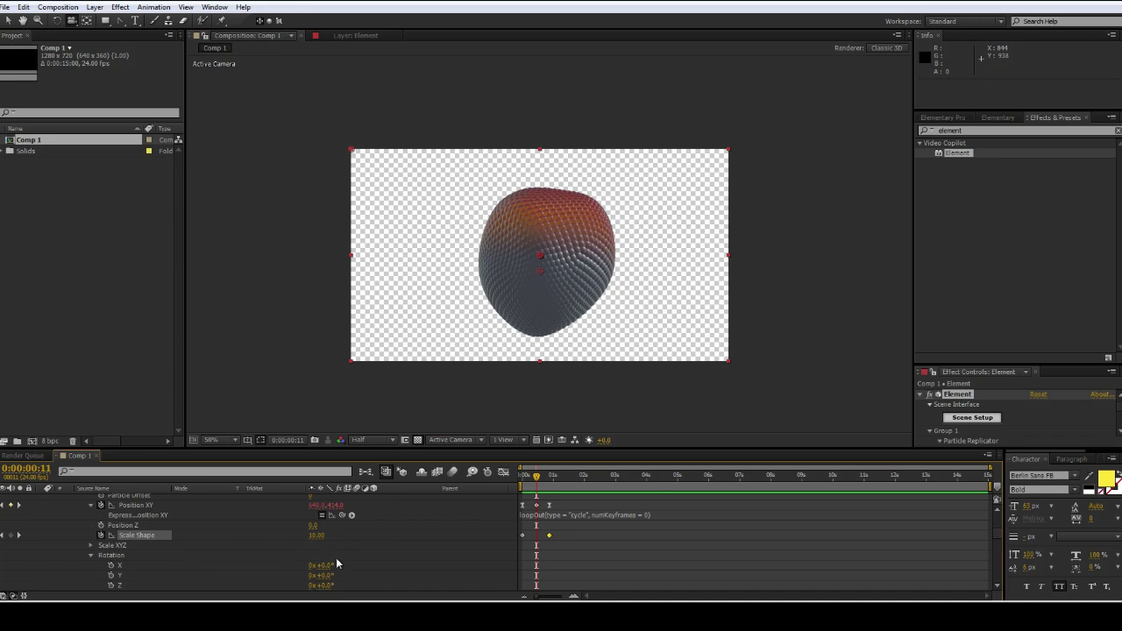
click(317, 535)
key(Return)
click(315, 535)
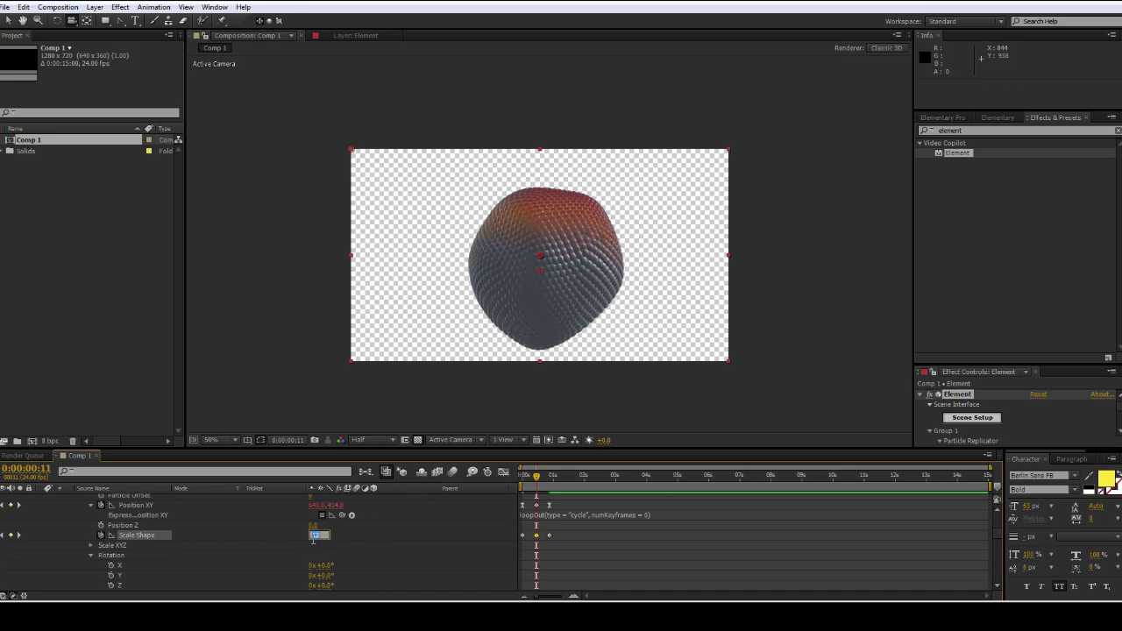
text(11)
key(Return)
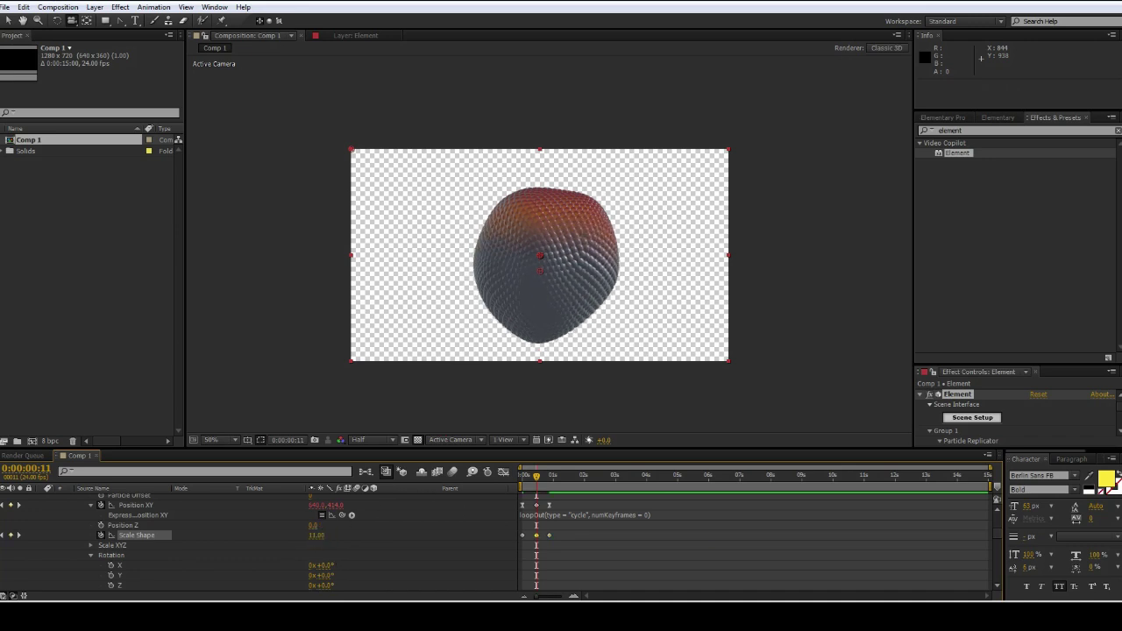
click(649, 546)
click(523, 535)
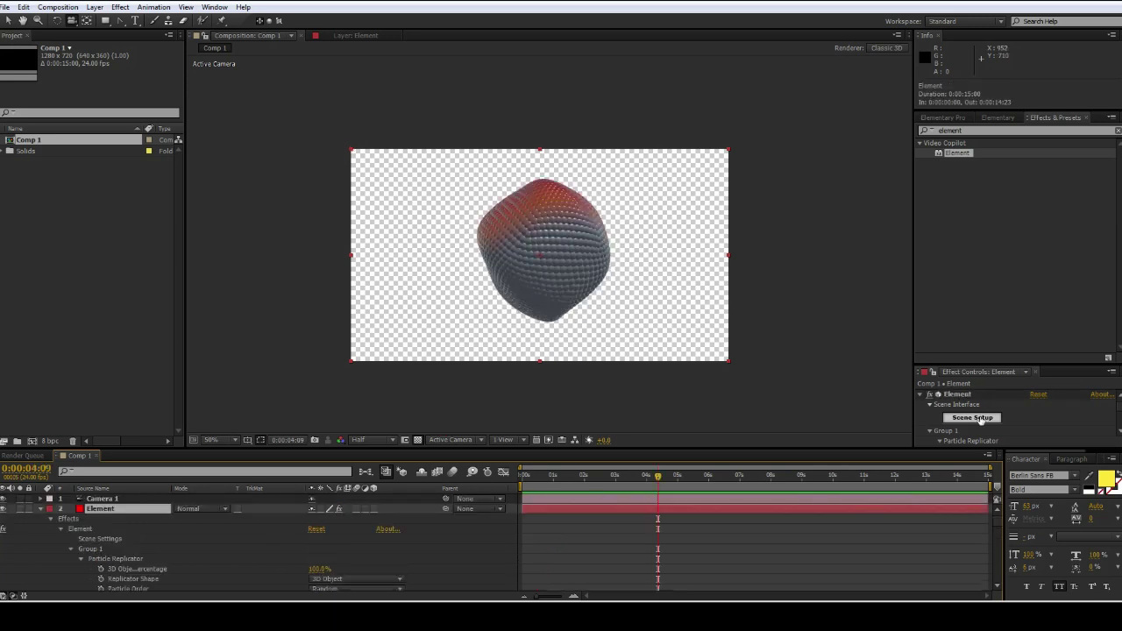
Open Element's Scene Setup and apply the futuristic_01 plastic Pro Shader to the first sphere_low model
click(972, 418)
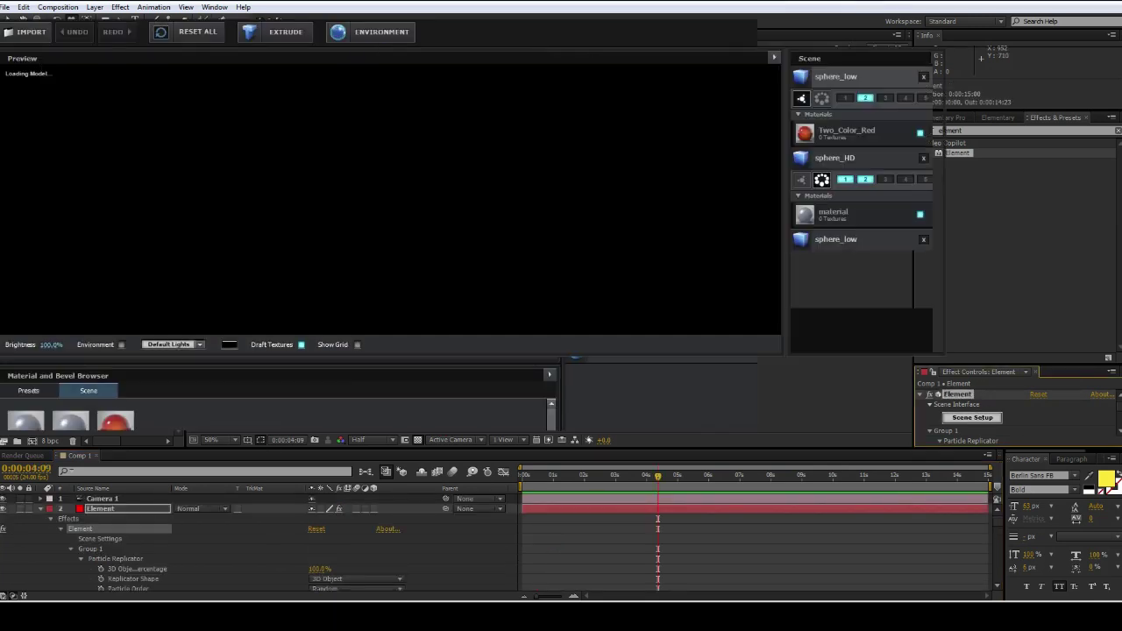
click(31, 386)
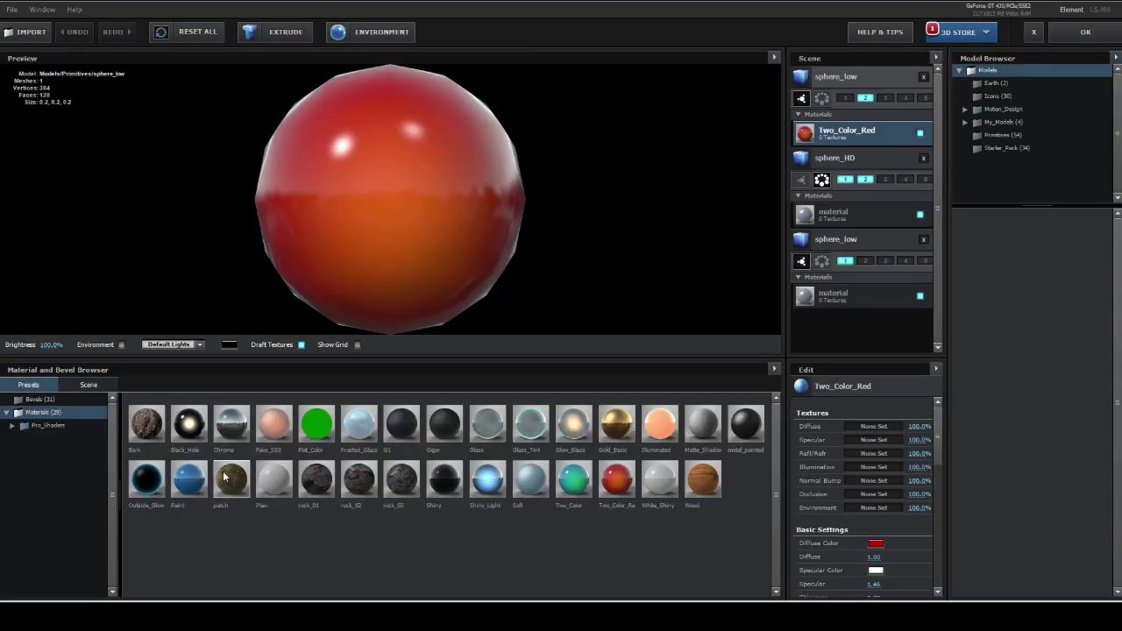
click(49, 425)
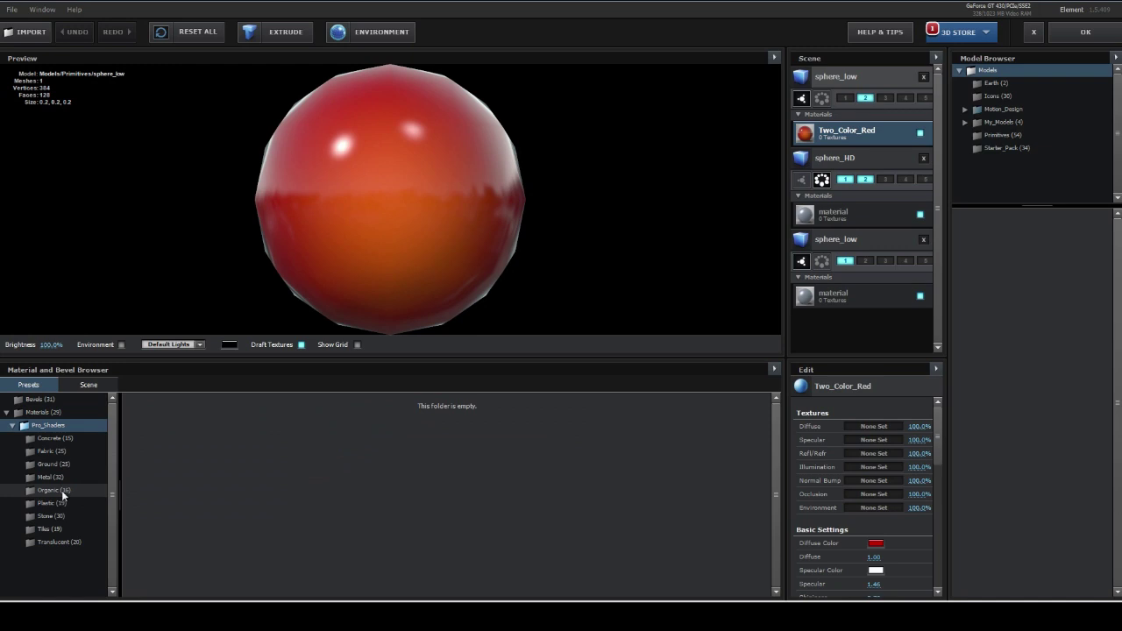
click(54, 490)
click(51, 503)
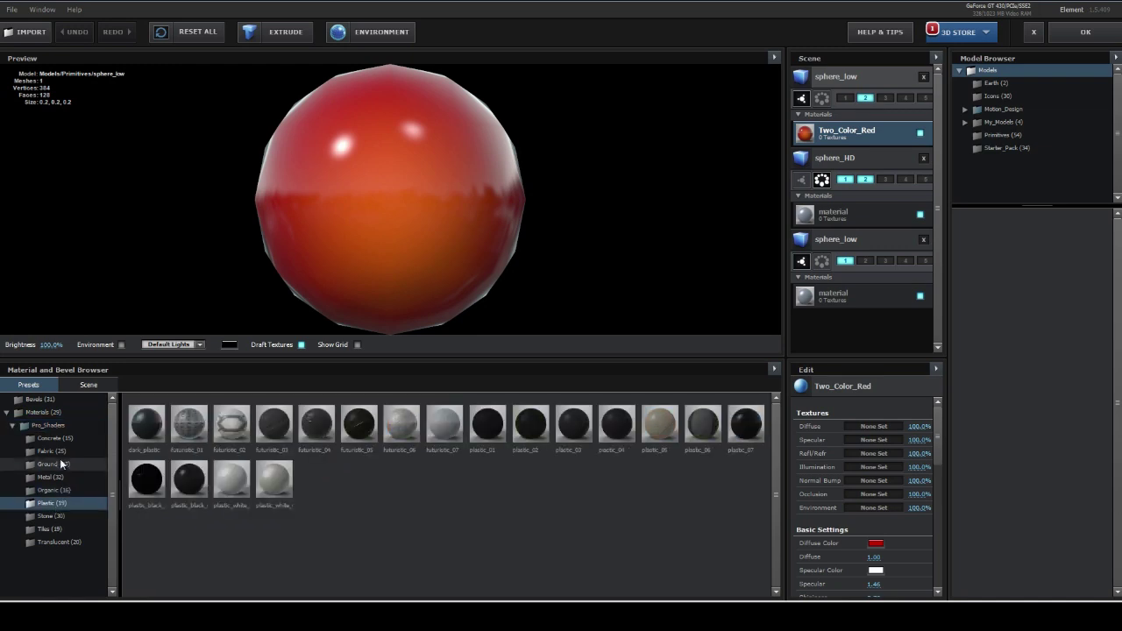
drag(189, 424, 448, 196)
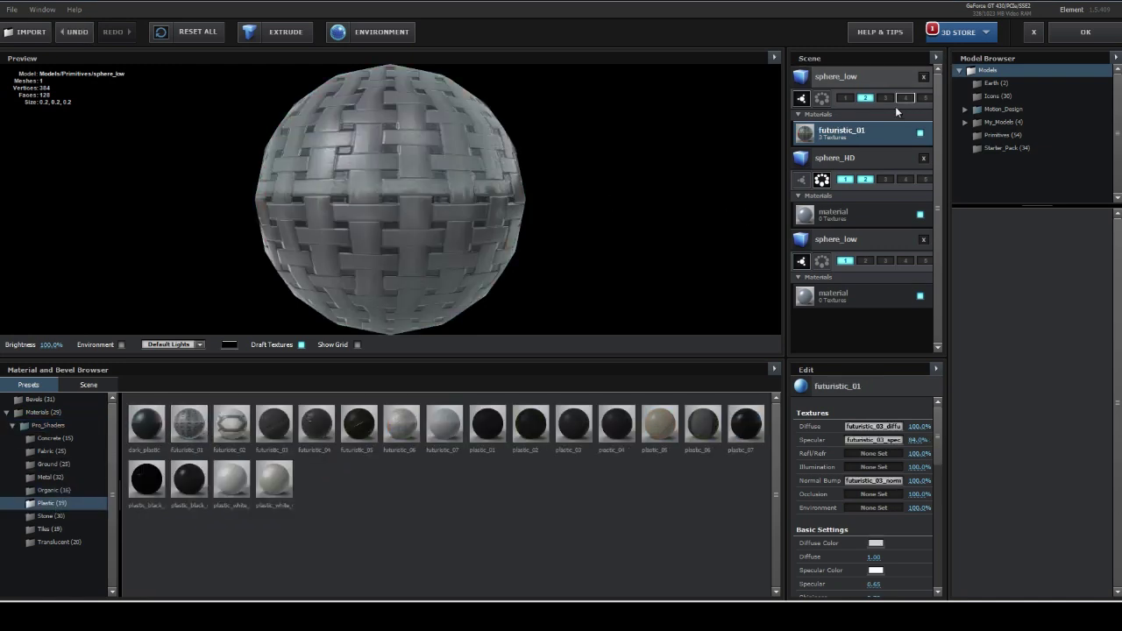
Set the first sphere_low model's UV Repeat to 0.20, 0.20, inspect its preview, and return to the composition
click(868, 77)
scroll(863, 491, down, 2)
click(874, 529)
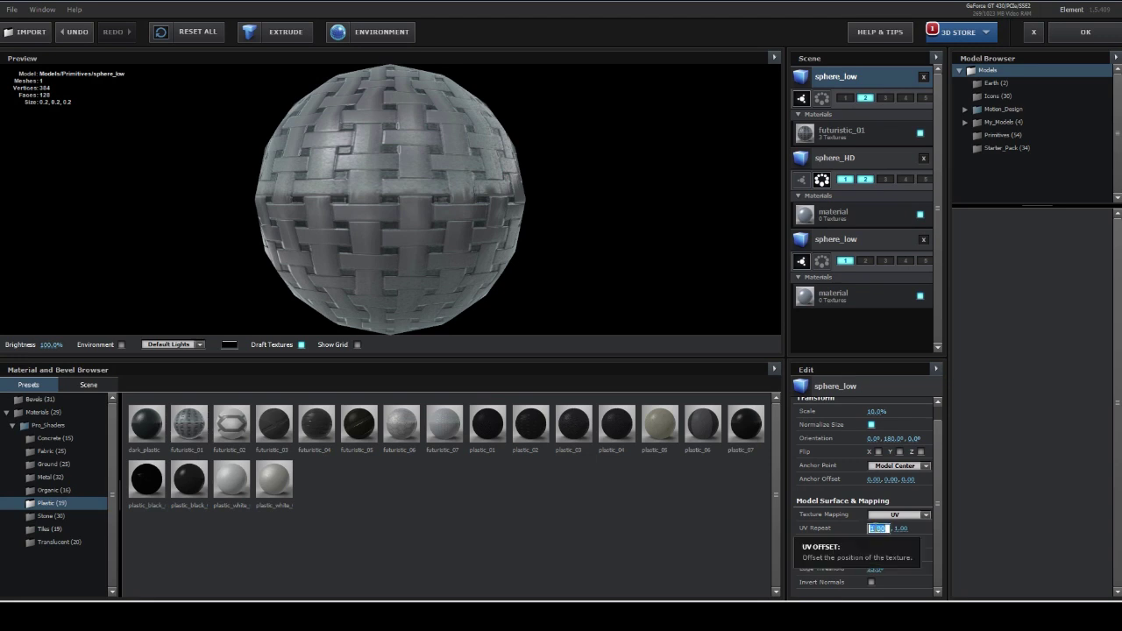
text(0.2)
key(Tab)
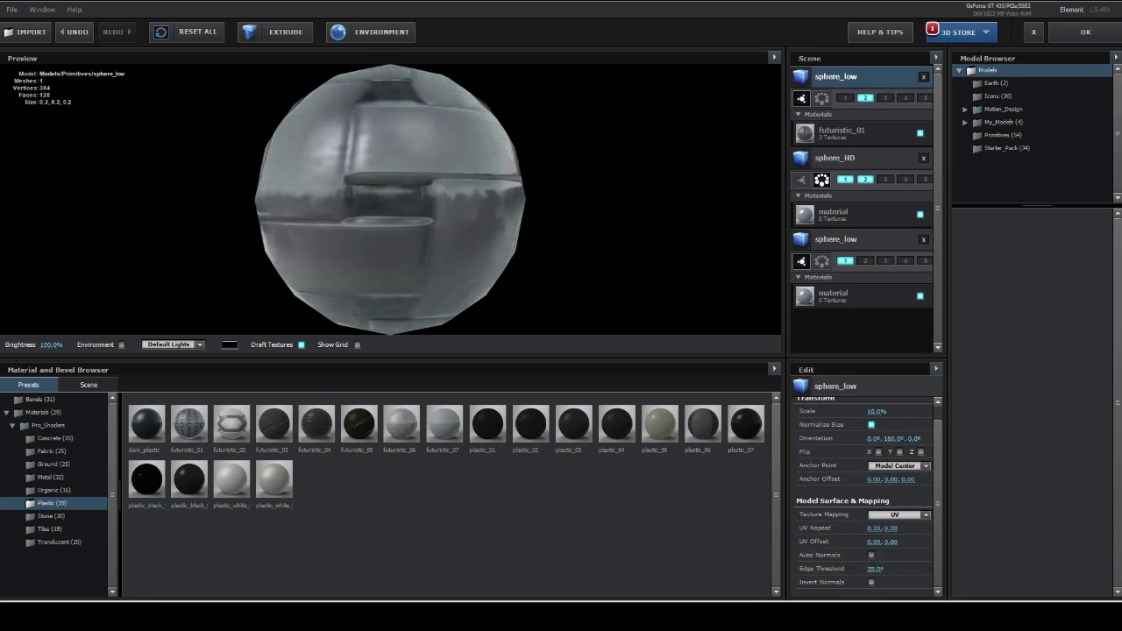
drag(290, 153, 315, 157)
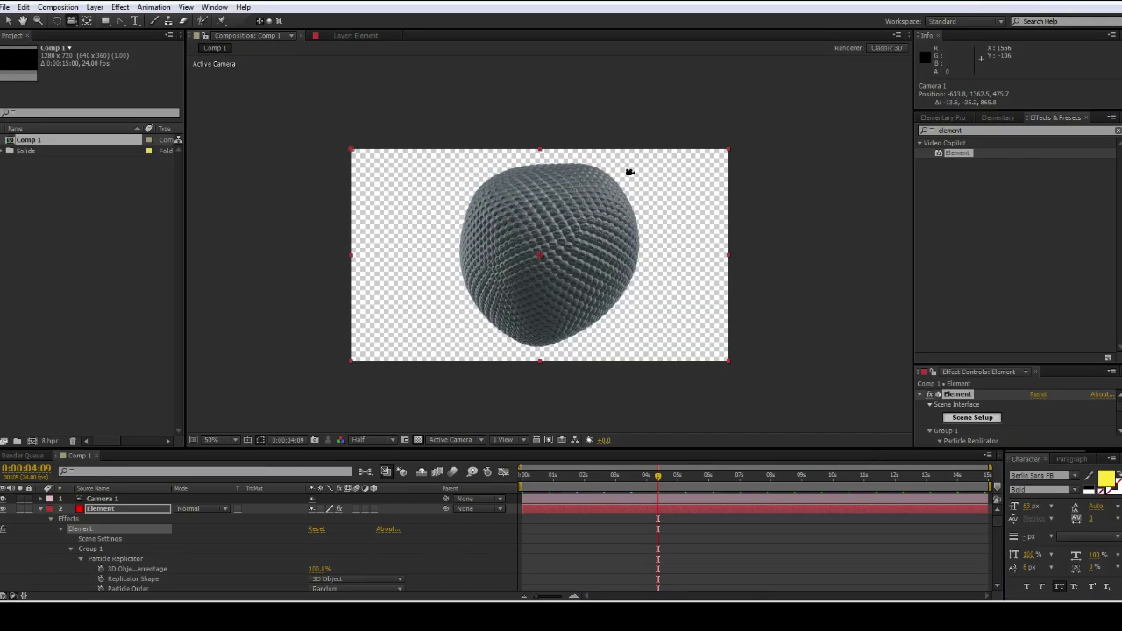
Move the camera in and orbit it around the textured sphere, and play the animation from the start
right_drag(576, 247, 568, 180)
drag(567, 181, 583, 282)
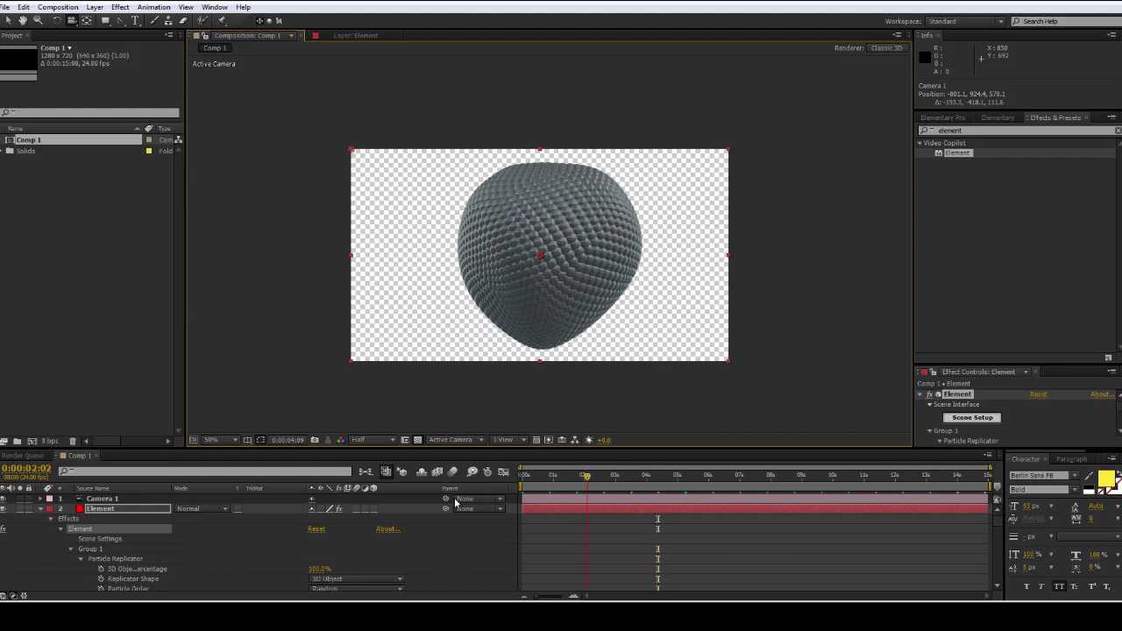
key(Home)
key(space)
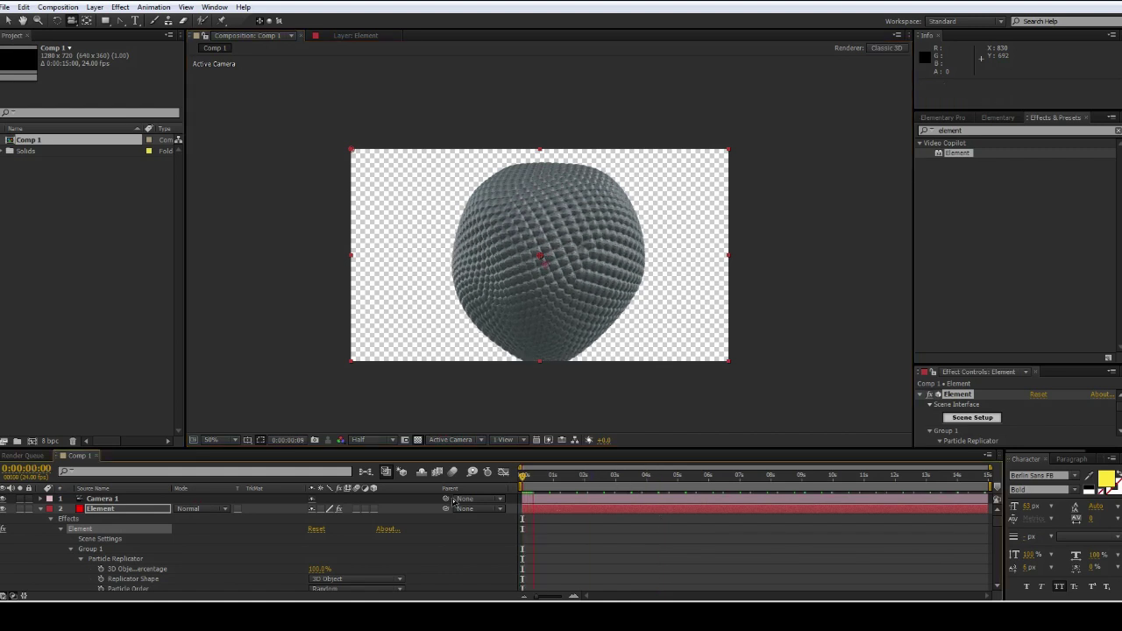